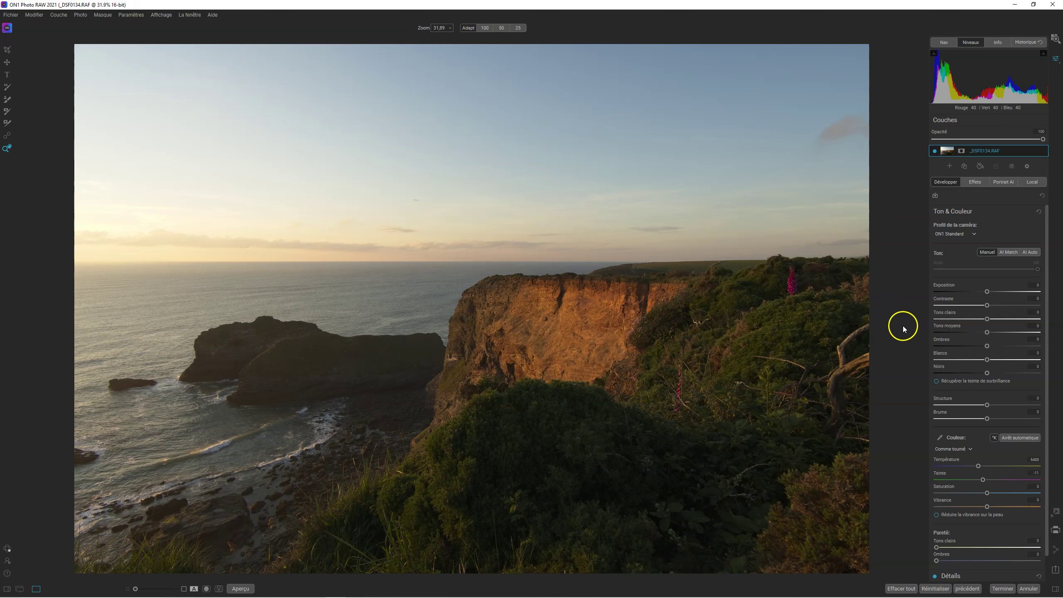
Step: Open the Profil de la caméra dropdown, currently ON1 Standard, to preview camera profiles
click(956, 236)
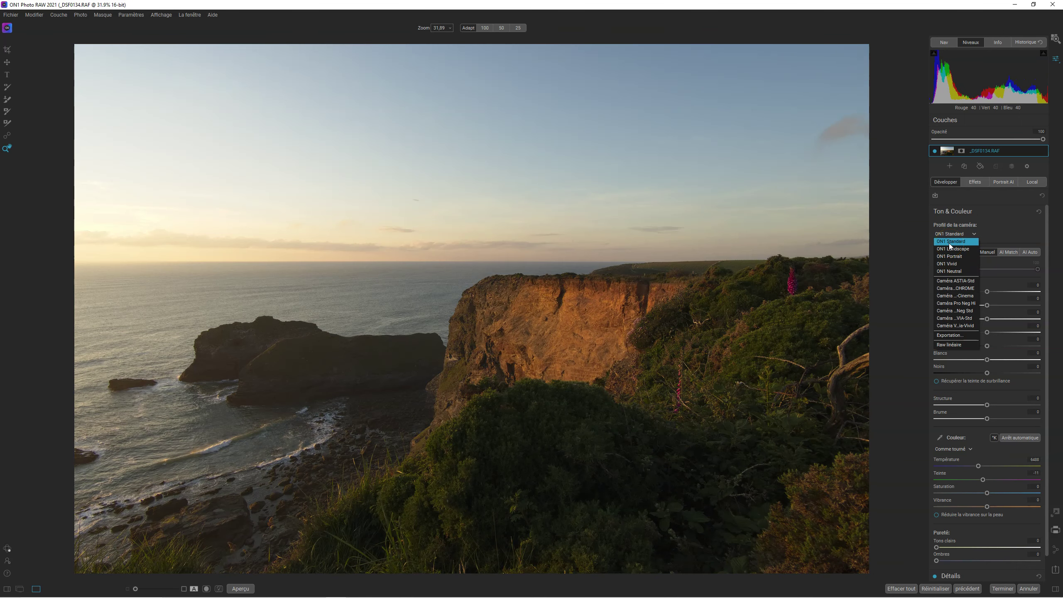
Step: Keep ON1 Standard and apply AI Auto tone, comparing against the original preview
click(949, 241)
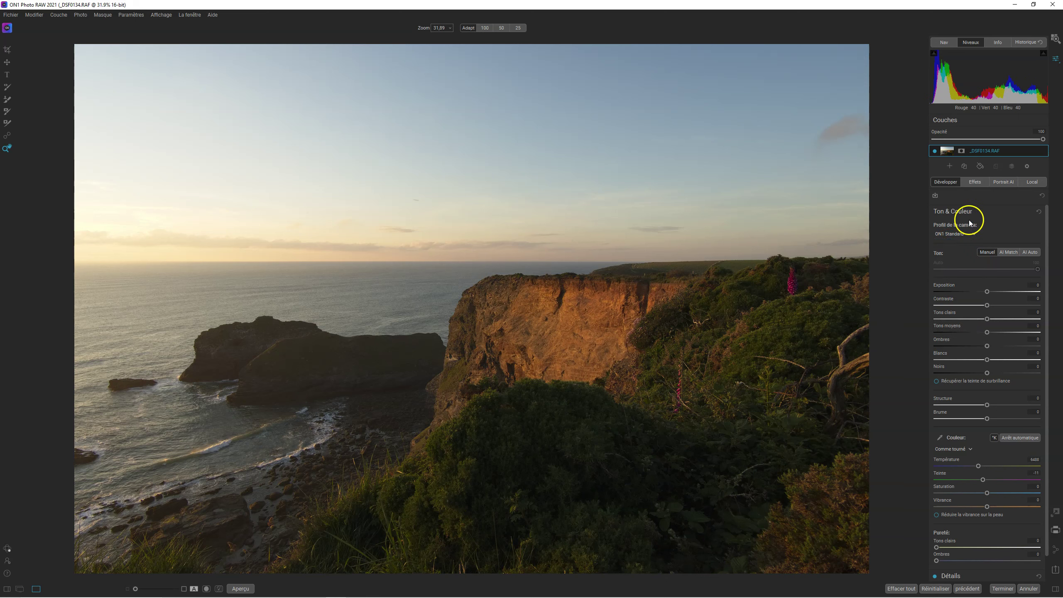
click(1031, 252)
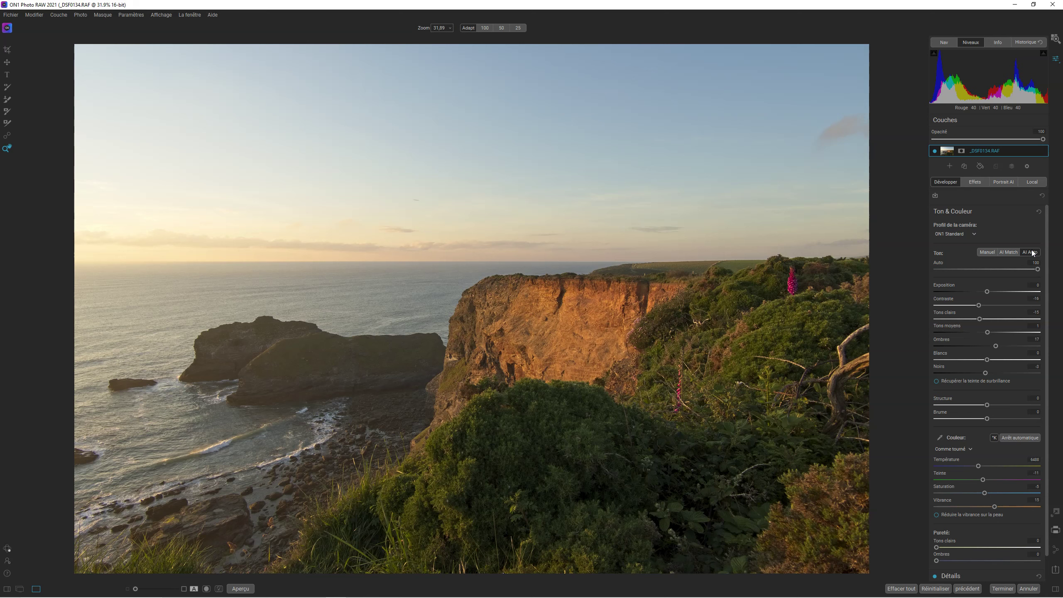
click(240, 589)
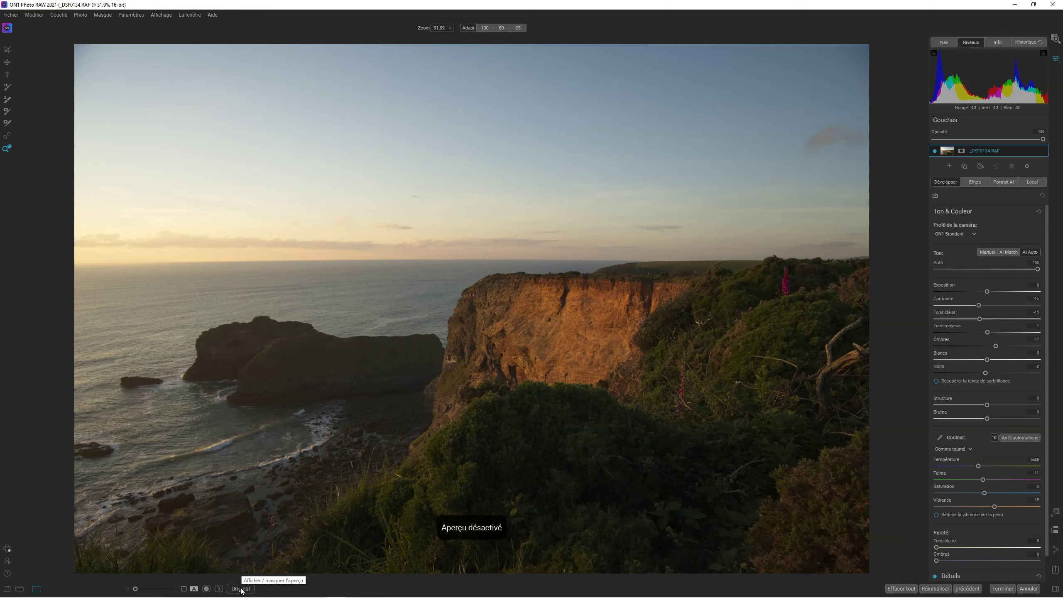
click(241, 589)
Step: Lower exposure slightly and pull Tons clairs (highlights) down to -73
click(736, 399)
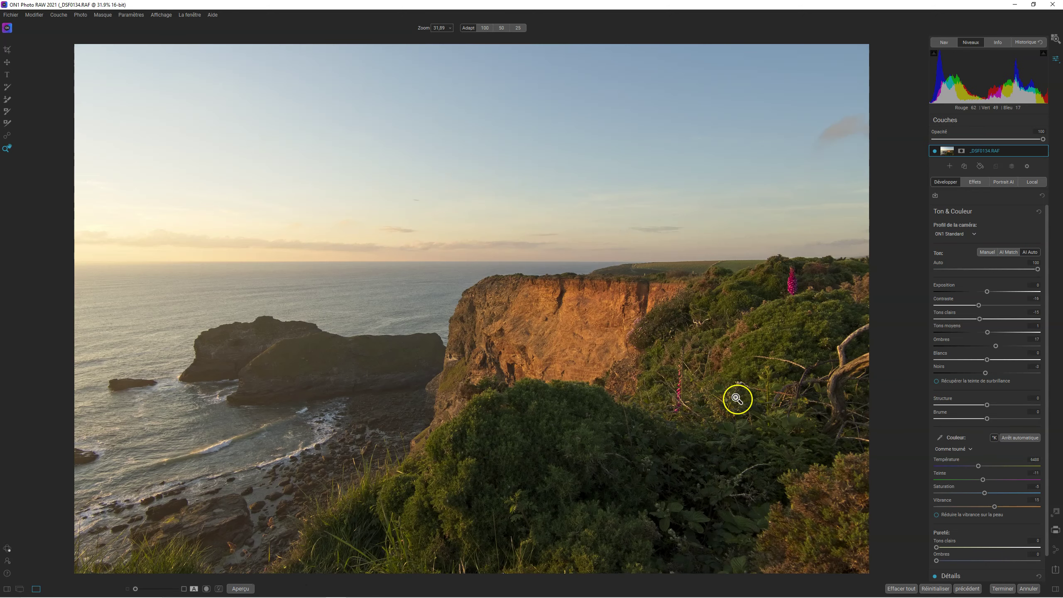
click(734, 378)
drag(979, 319, 965, 319)
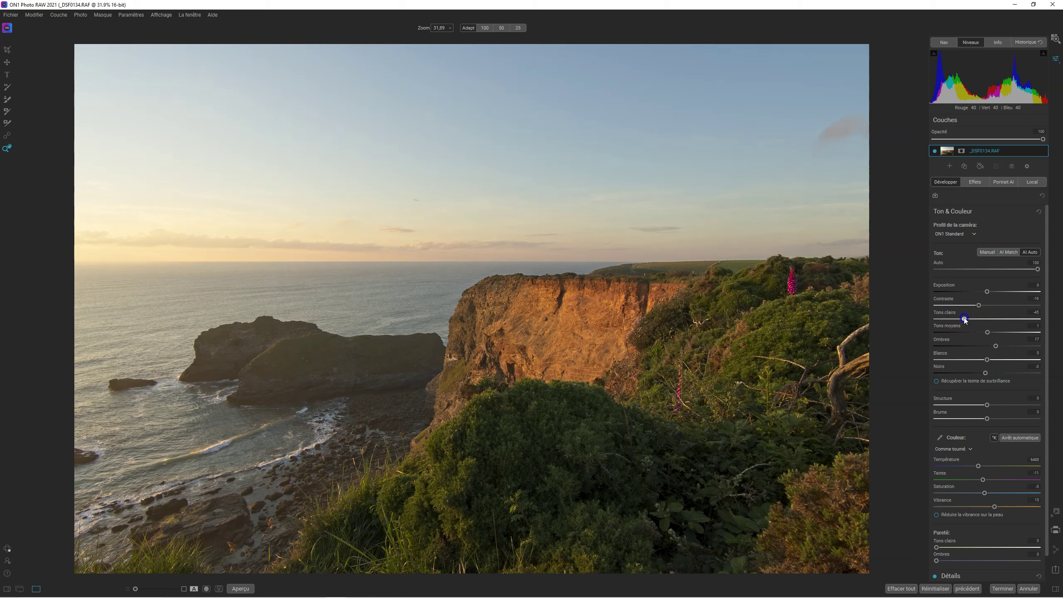
mouse_move(965, 319)
mouse_down()
mouse_move(950, 319)
mouse_move(981, 293)
mouse_up()
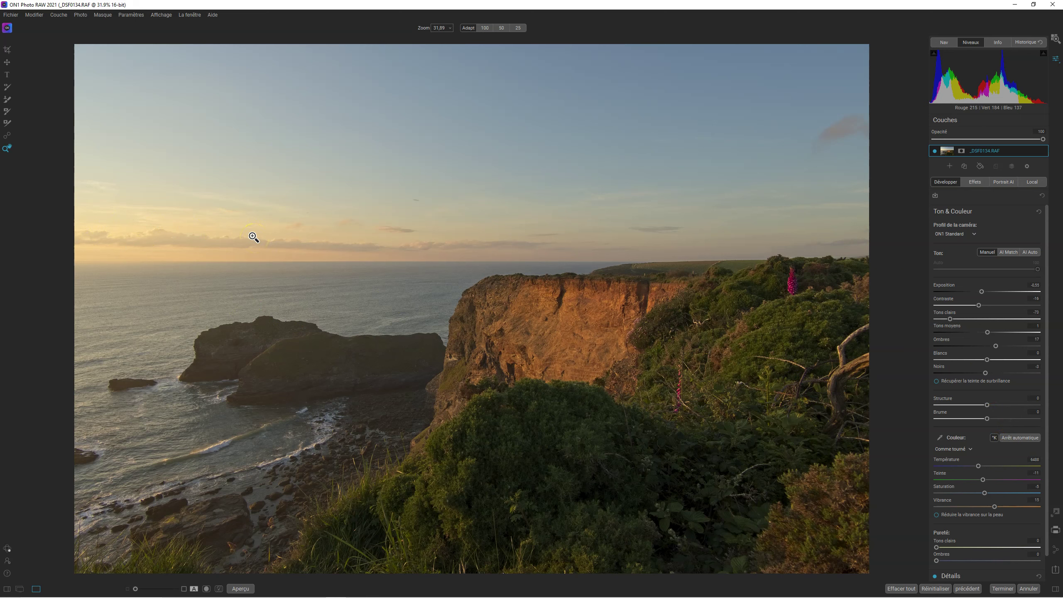
Step: Change white balance from 'Comme tourné' to Auto, then go to Effects
scroll(959, 435, down, 1)
click(959, 422)
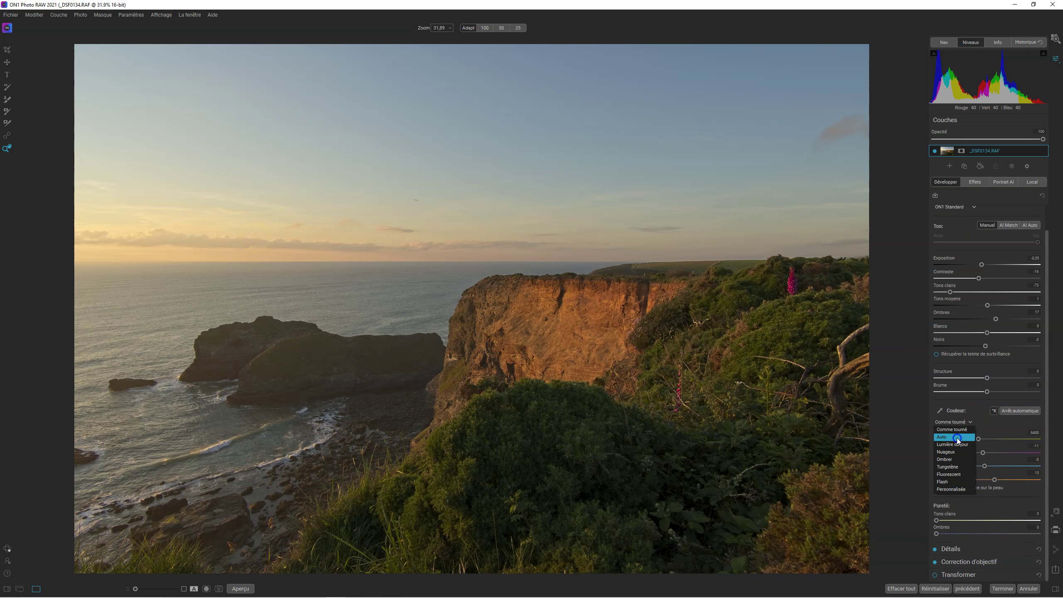
click(957, 438)
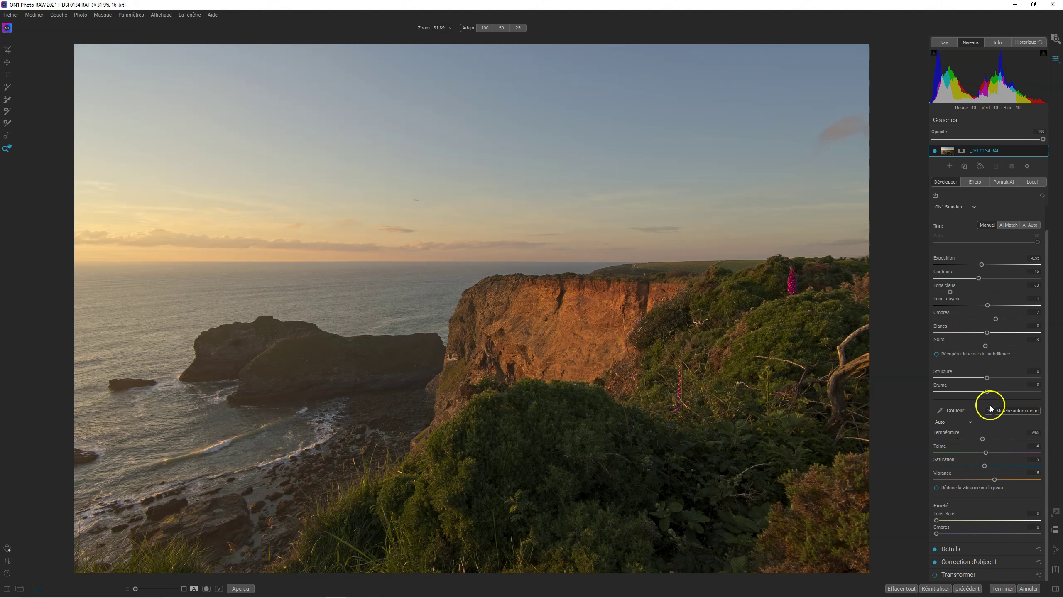
click(974, 182)
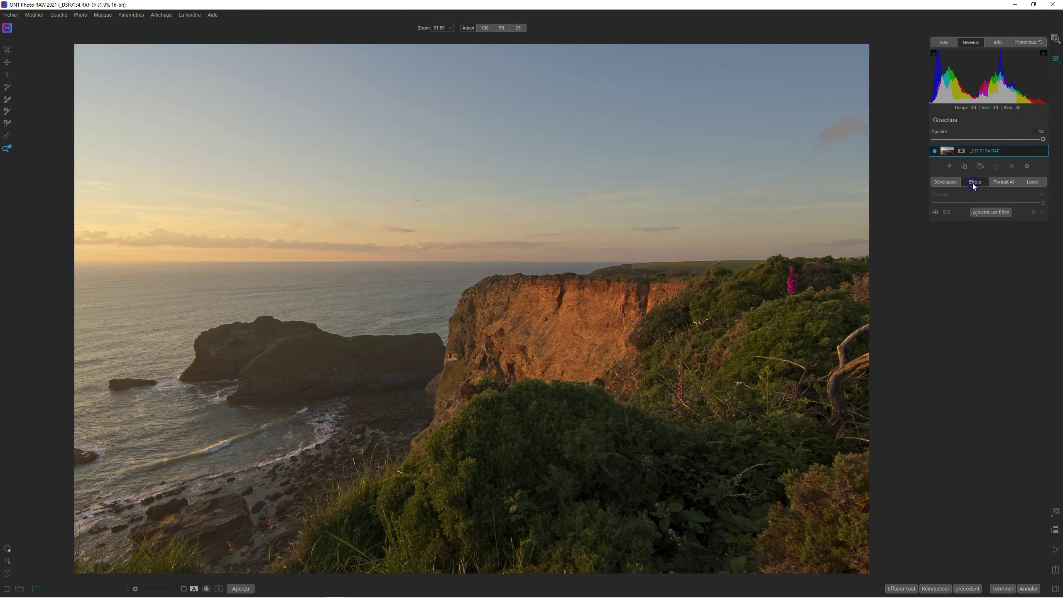
Step: Add a Rehausseur de couleur filter from the filter browser
click(982, 213)
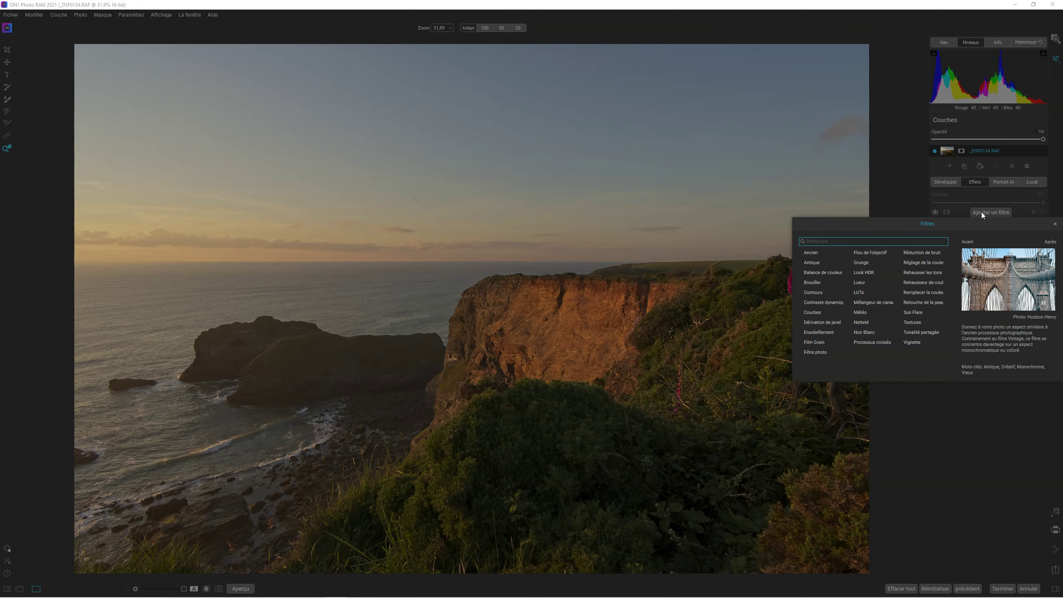
mouse_move(923, 282)
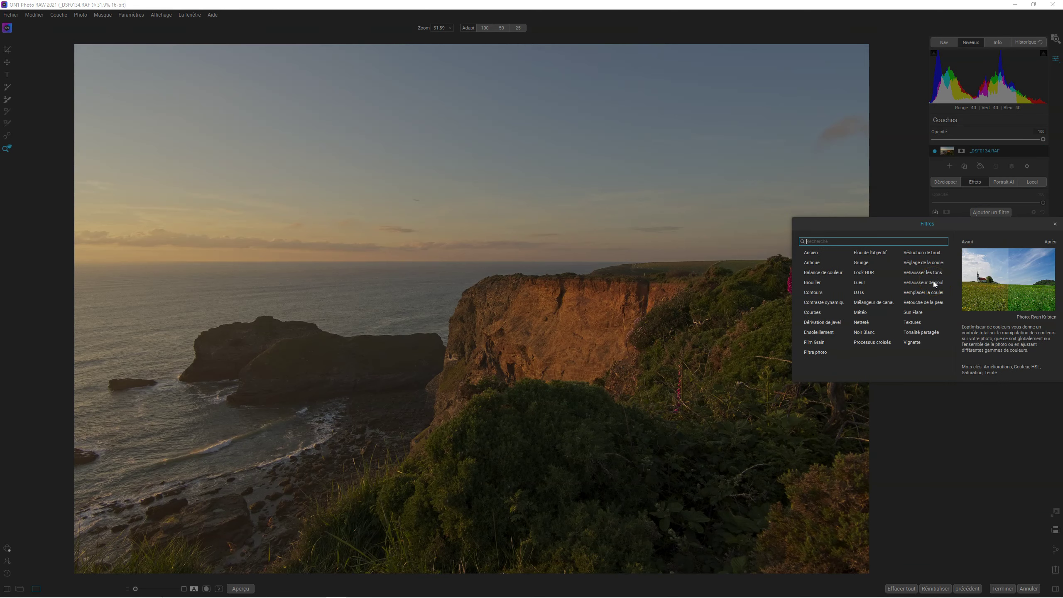
click(934, 281)
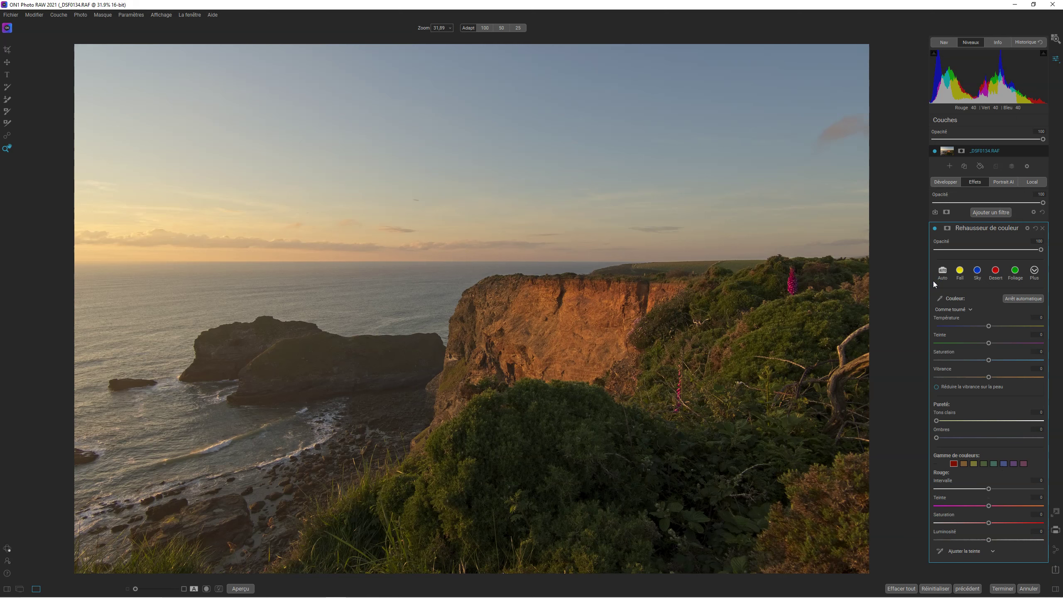
click(936, 229)
Step: Apply the Color Enhancer's Auto preset and toggle the filter to compare
click(1034, 270)
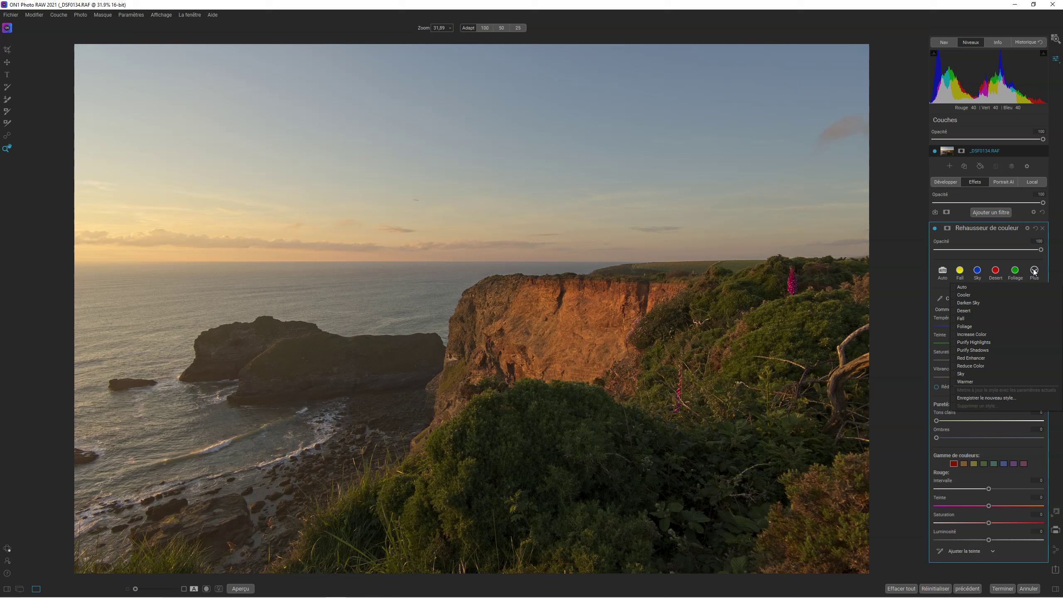
click(1034, 271)
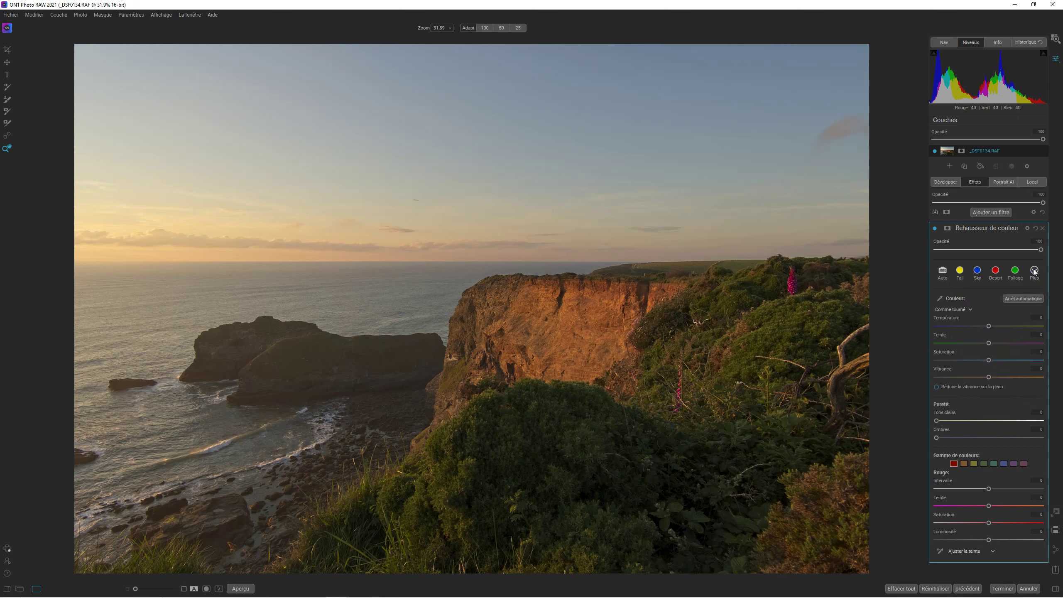
click(944, 274)
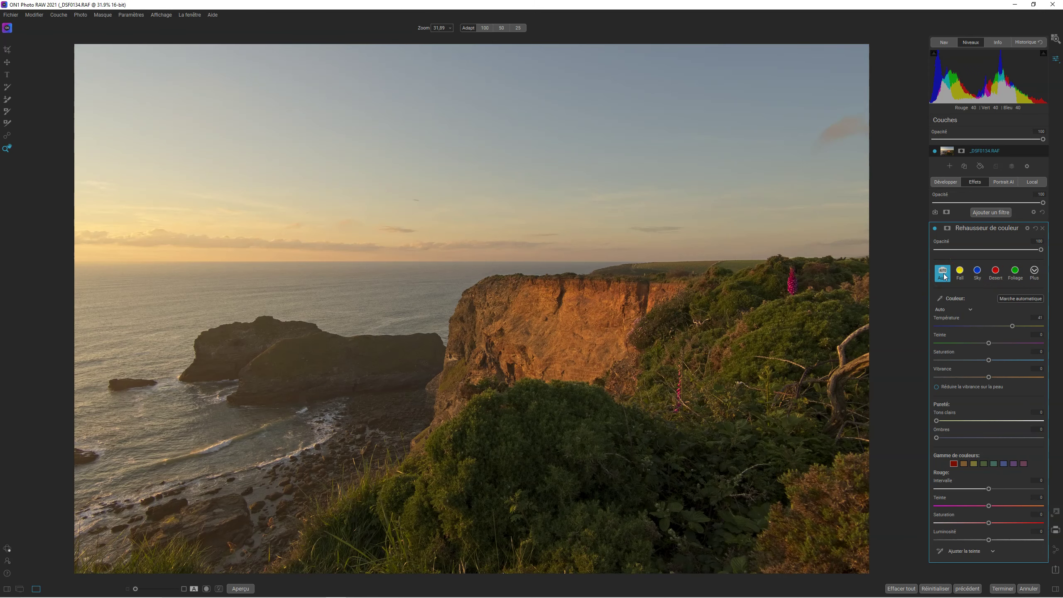
mouse_move(984, 227)
click(935, 228)
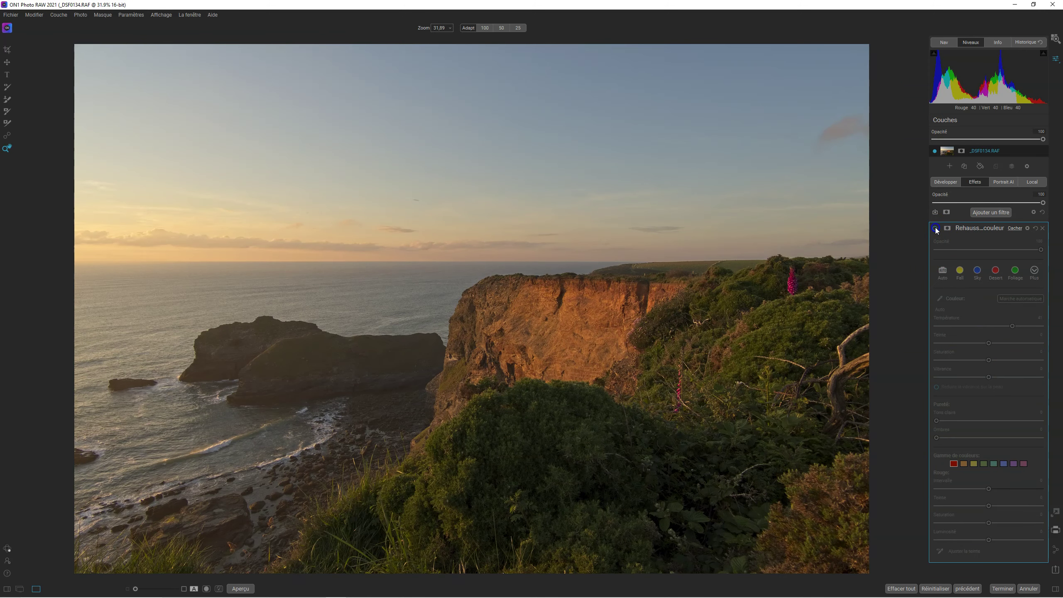
click(936, 228)
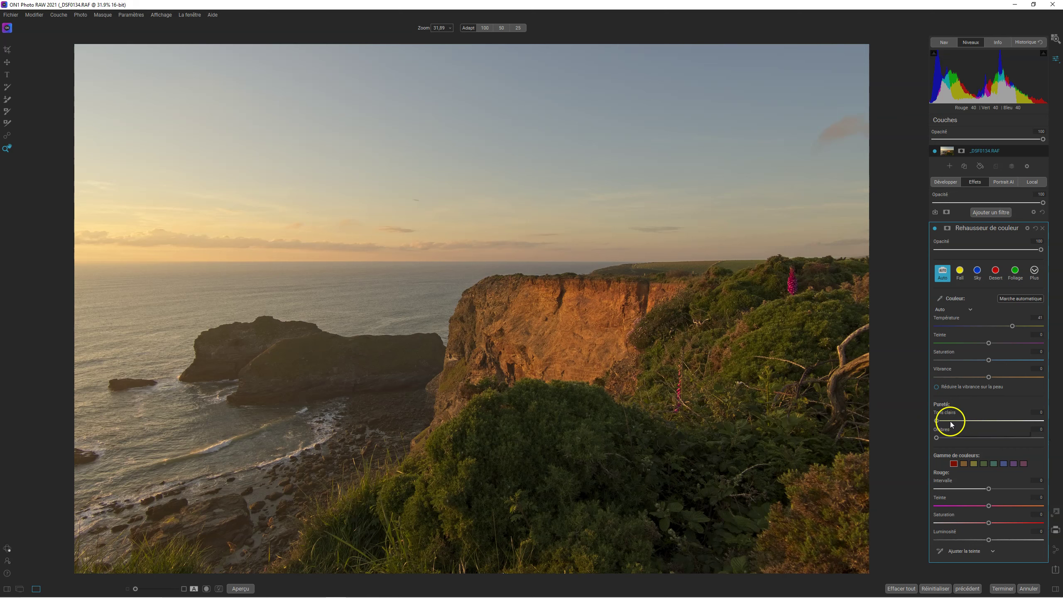
Step: Try raising highlight and shadow Pureté, then reset both back to 0
drag(936, 420, 974, 421)
double_click(973, 420)
drag(937, 437, 1023, 437)
double_click(994, 434)
Step: Set Orange hue 40 and luminosity -36 and Yellow saturation 34, then refine orange on the cliff
click(965, 465)
click(964, 463)
click(975, 464)
click(964, 463)
drag(989, 505, 1023, 505)
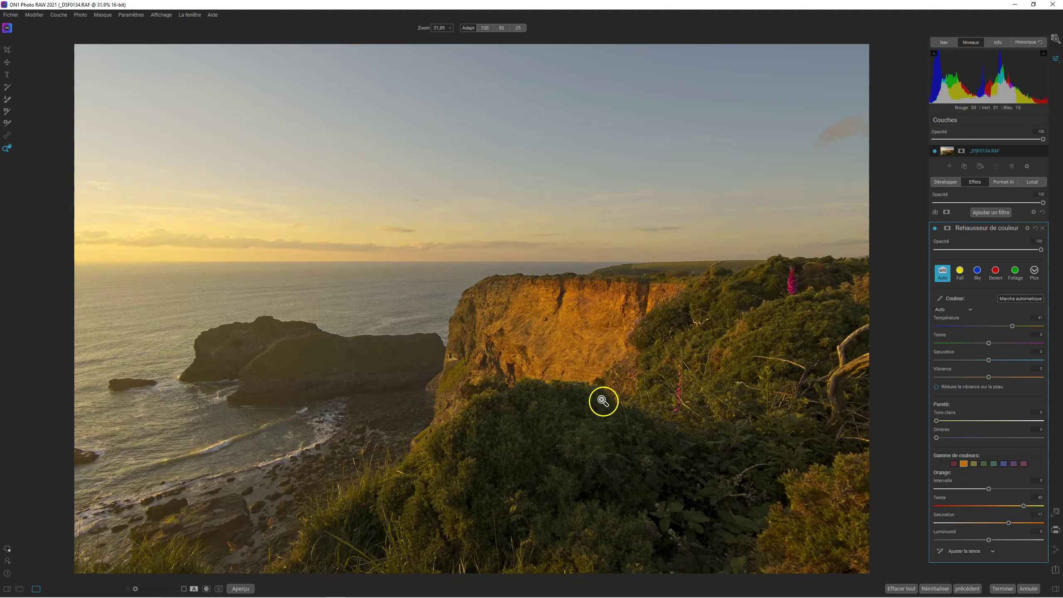
click(974, 463)
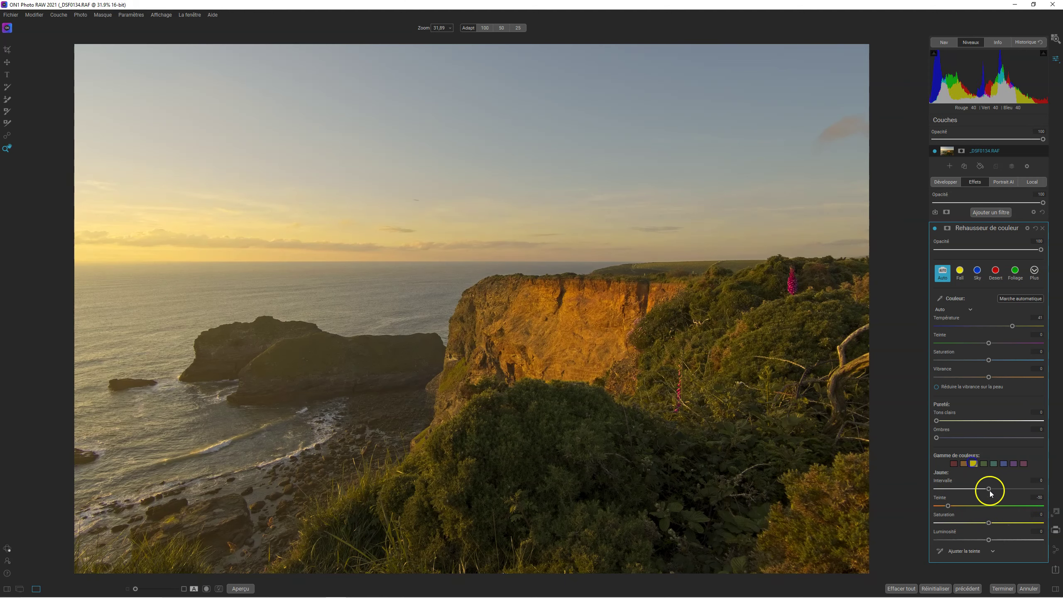
drag(985, 525, 1021, 525)
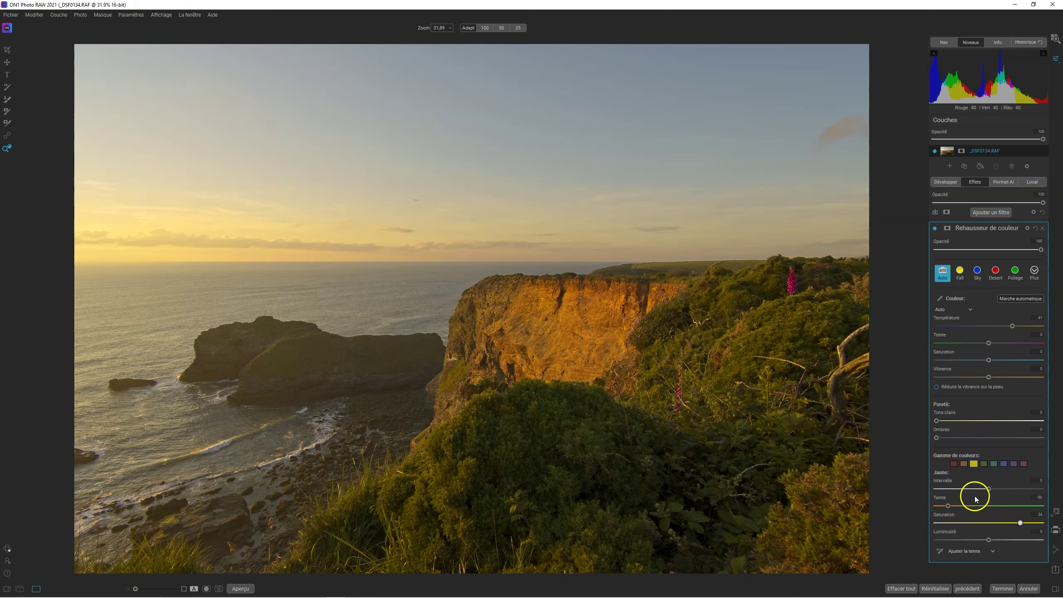
click(963, 463)
mouse_move(989, 540)
mouse_down()
mouse_move(957, 540)
mouse_move(1007, 541)
mouse_move(976, 540)
mouse_up()
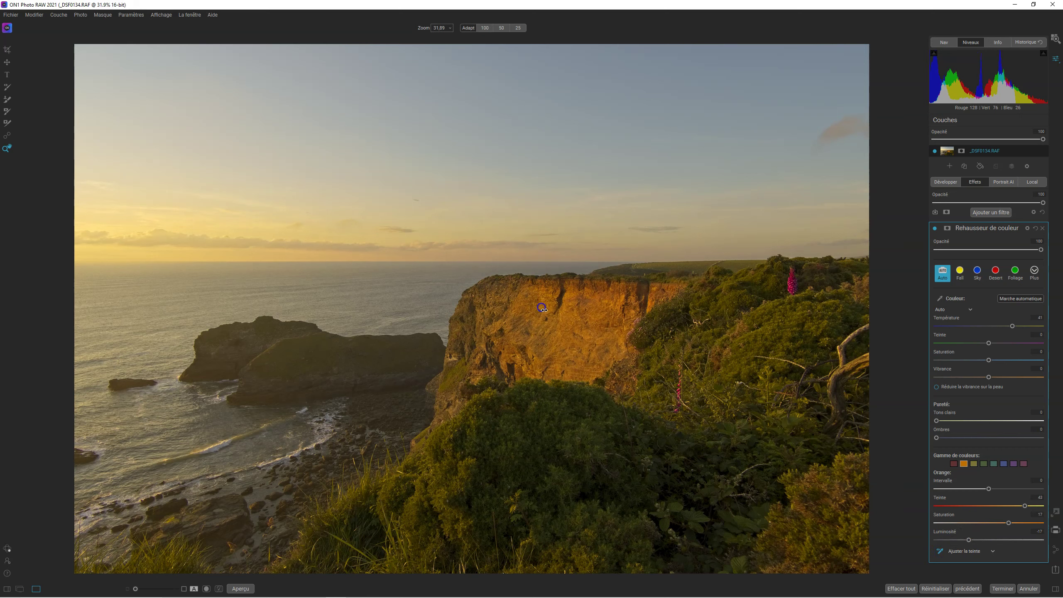
mouse_move(632, 323)
mouse_down()
mouse_move(438, 323)
mouse_move(609, 332)
mouse_up()
mouse_move(689, 327)
mouse_down()
mouse_move(233, 321)
mouse_move(722, 327)
mouse_up()
Step: Switch on-image adjustment to saturation and raise orange saturation on the cliff to 41
click(992, 551)
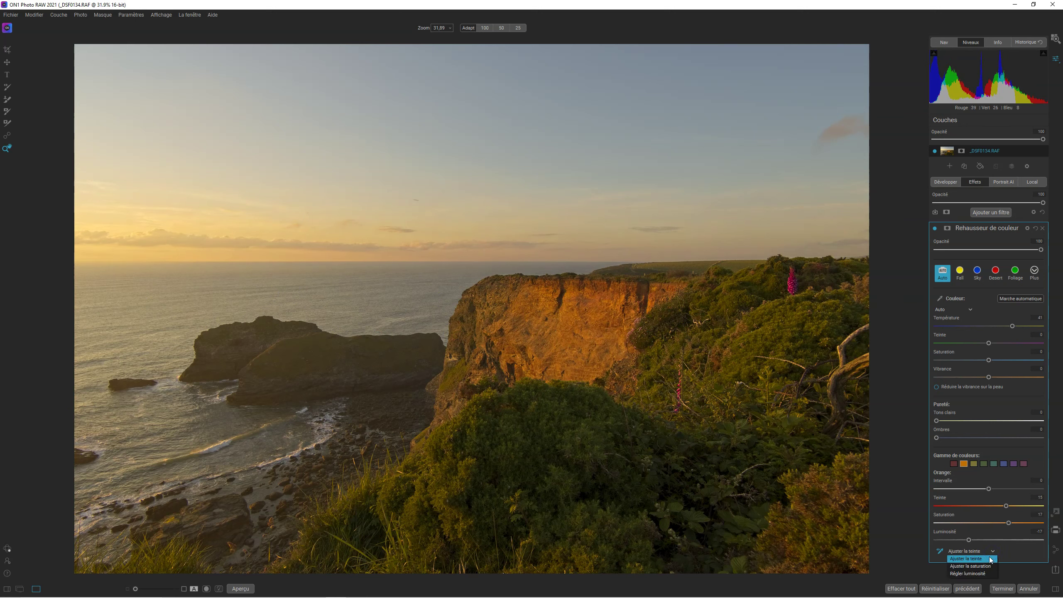
click(985, 566)
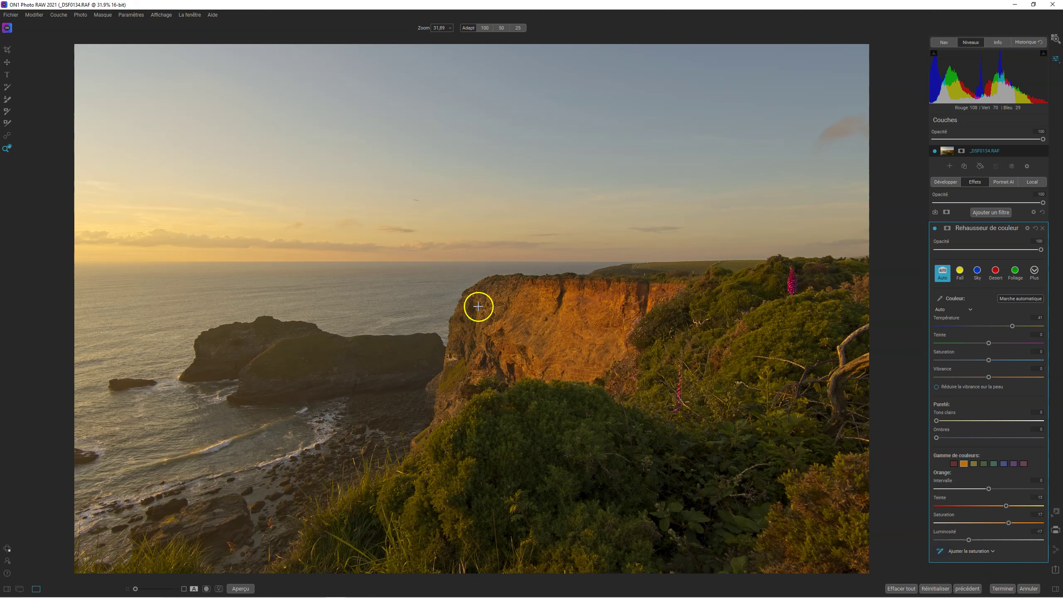
mouse_move(703, 337)
mouse_down()
mouse_move(896, 337)
mouse_move(705, 337)
mouse_up()
Step: Lower yellow saturation to about 19 by dragging on the image, then compare before/after
drag(719, 301, 791, 305)
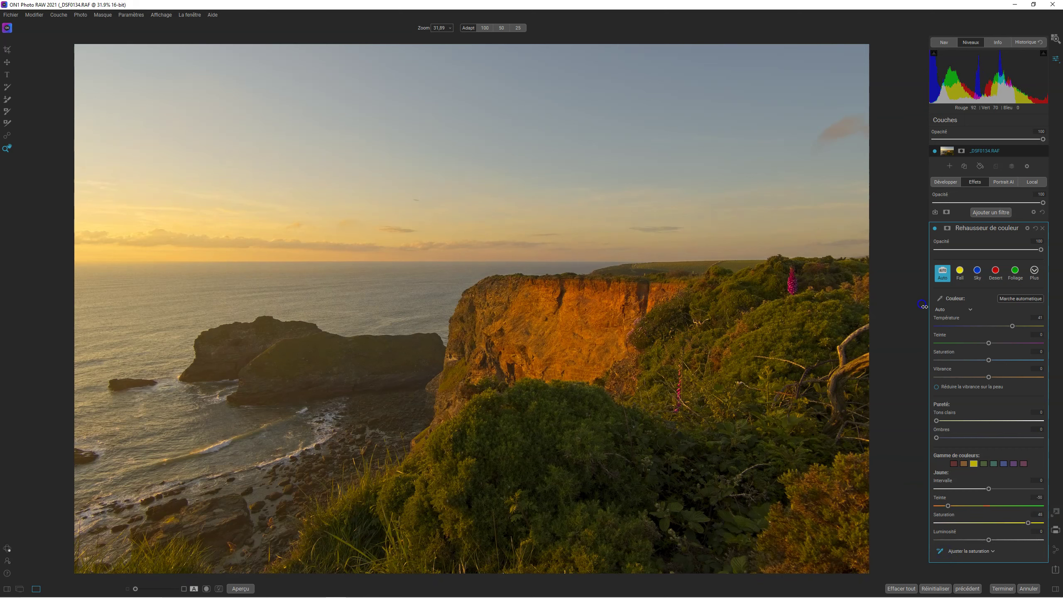
drag(591, 306, 501, 309)
drag(836, 320, 601, 317)
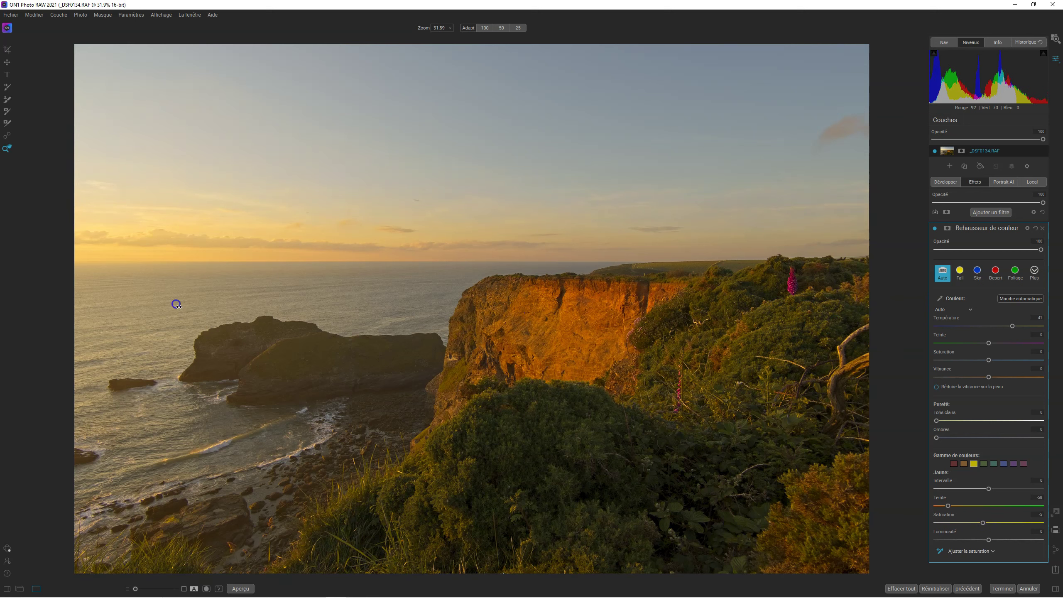
drag(723, 301, 461, 317)
drag(358, 299, 684, 299)
click(342, 390)
click(721, 477)
click(935, 228)
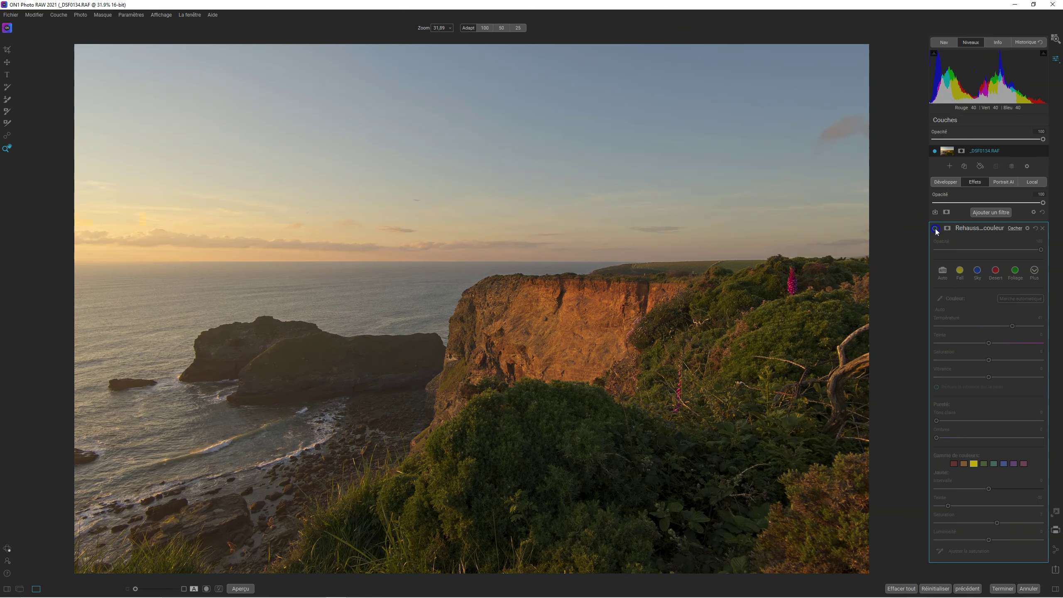
click(935, 229)
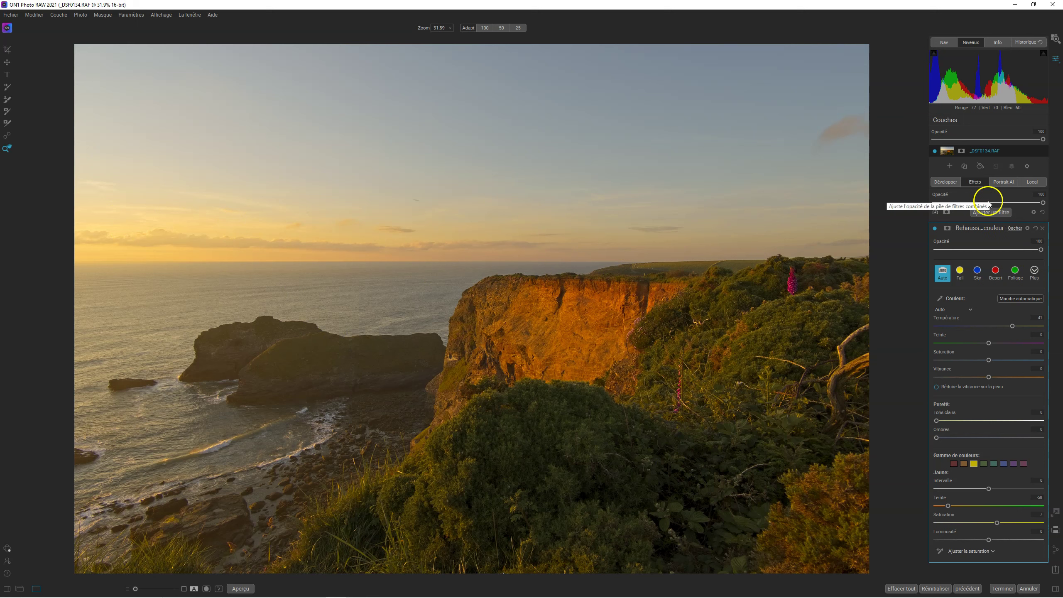
Step: Invert the filter mask to black and draw a gradient mask across the horizon
click(948, 230)
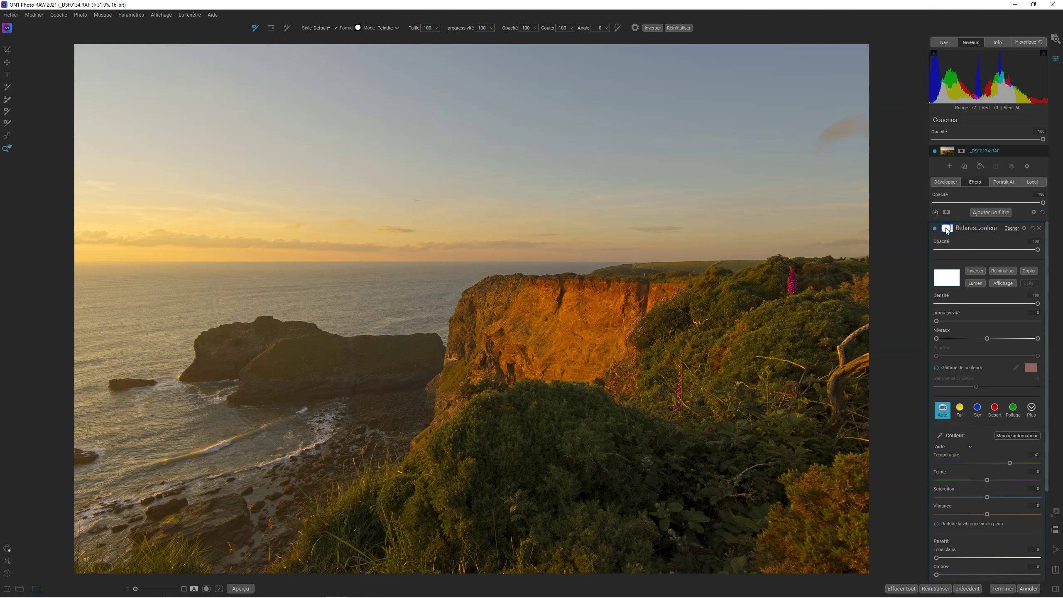
click(977, 270)
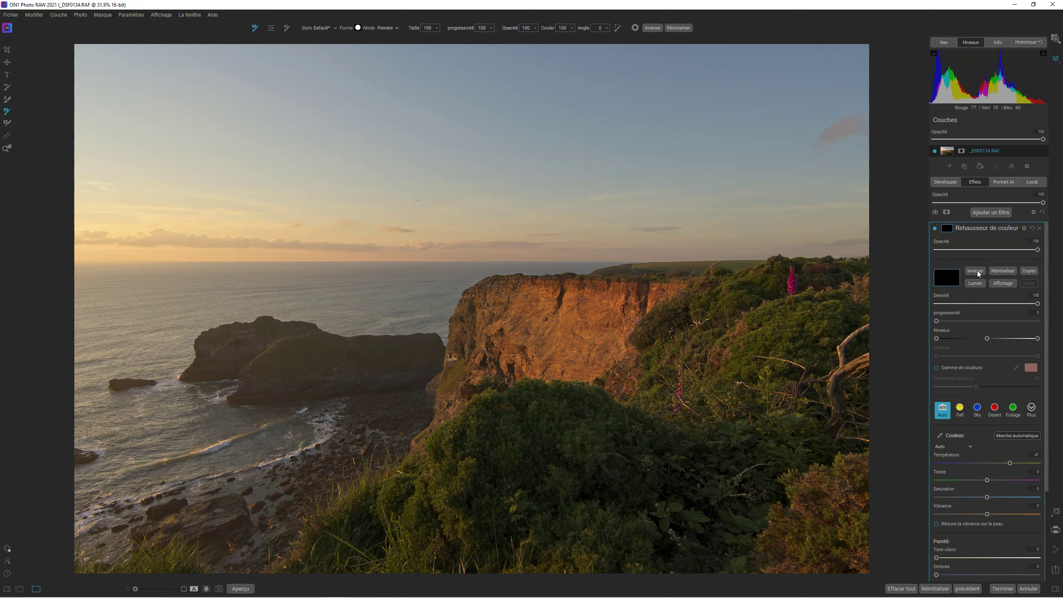
click(272, 28)
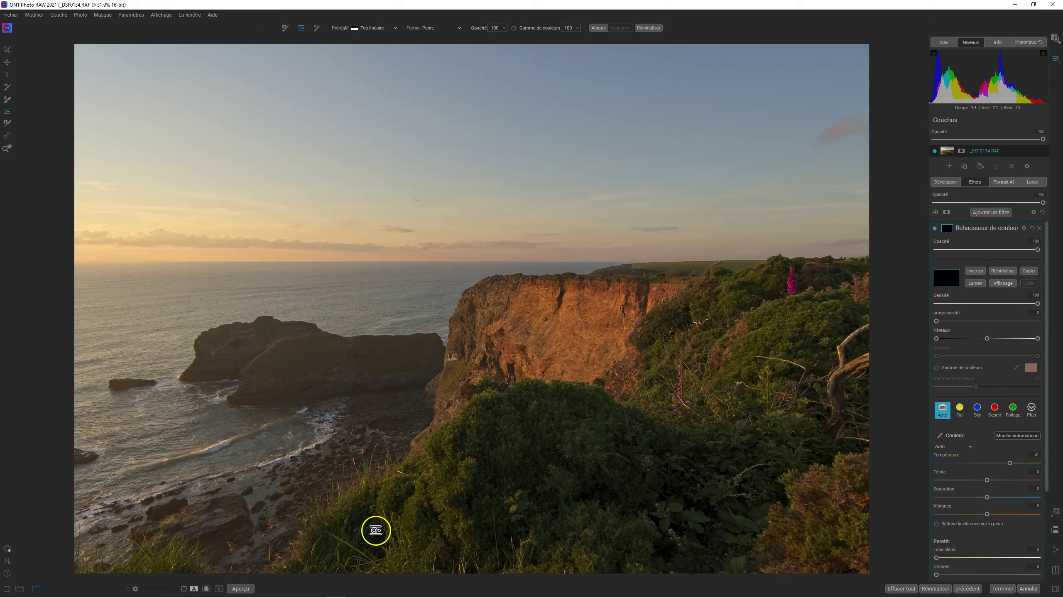
drag(379, 557, 422, 267)
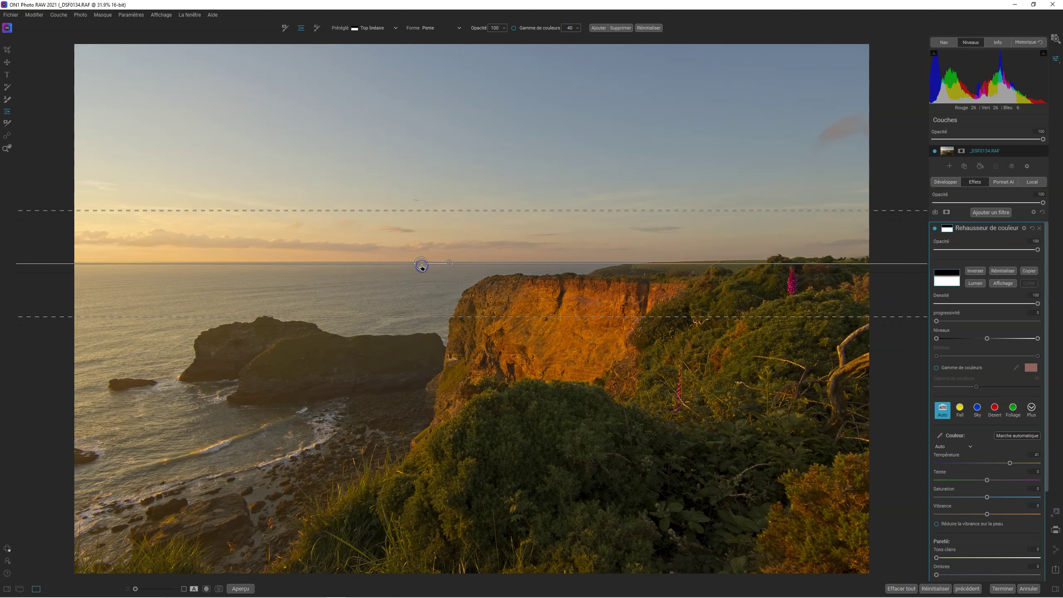
drag(421, 266, 423, 262)
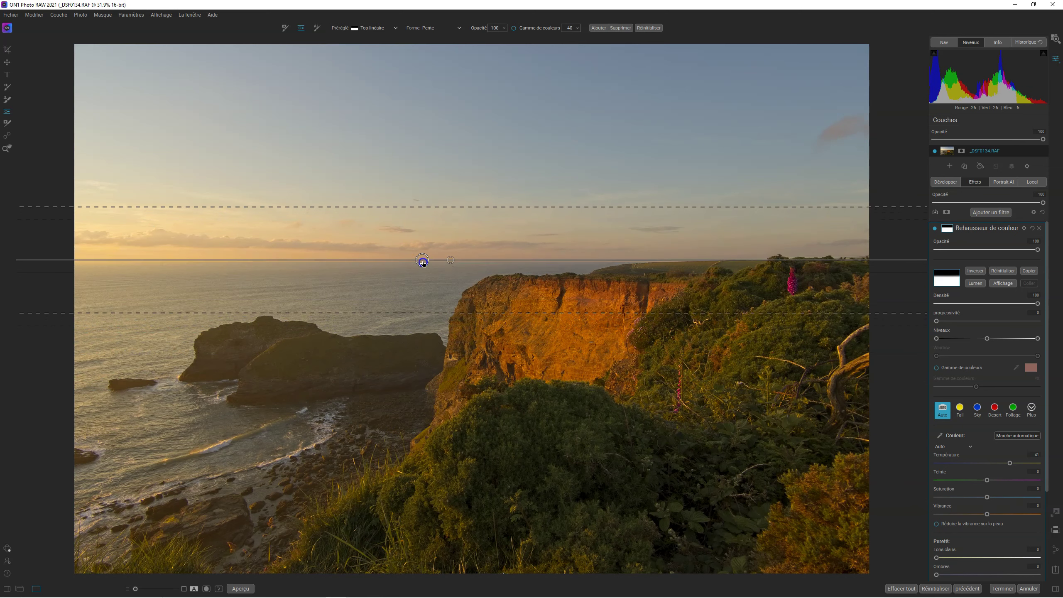
Step: Toggle the Color Enhancer off and on to compare, leaving it enabled
click(934, 229)
click(935, 229)
click(934, 228)
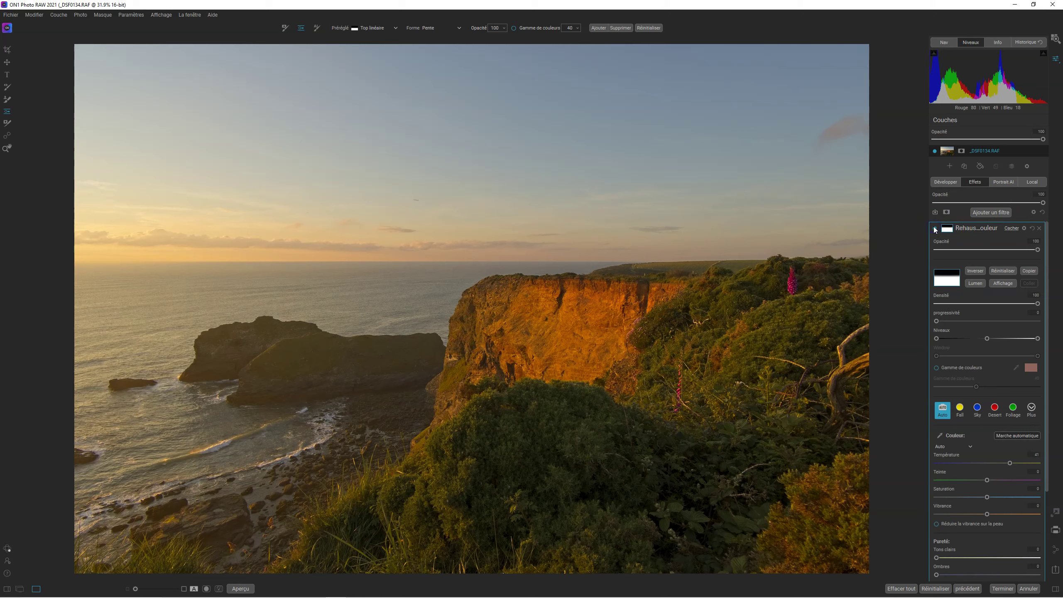
click(935, 228)
Step: Enable Gamme de couleurs masking and move the gradient centre onto the orange cliff
click(1003, 285)
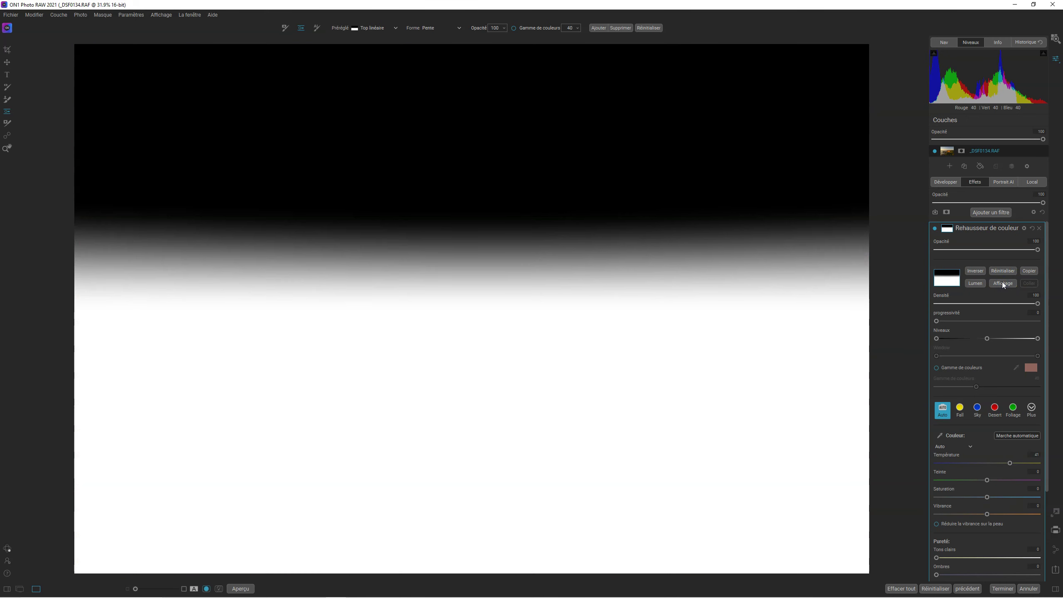
click(1003, 284)
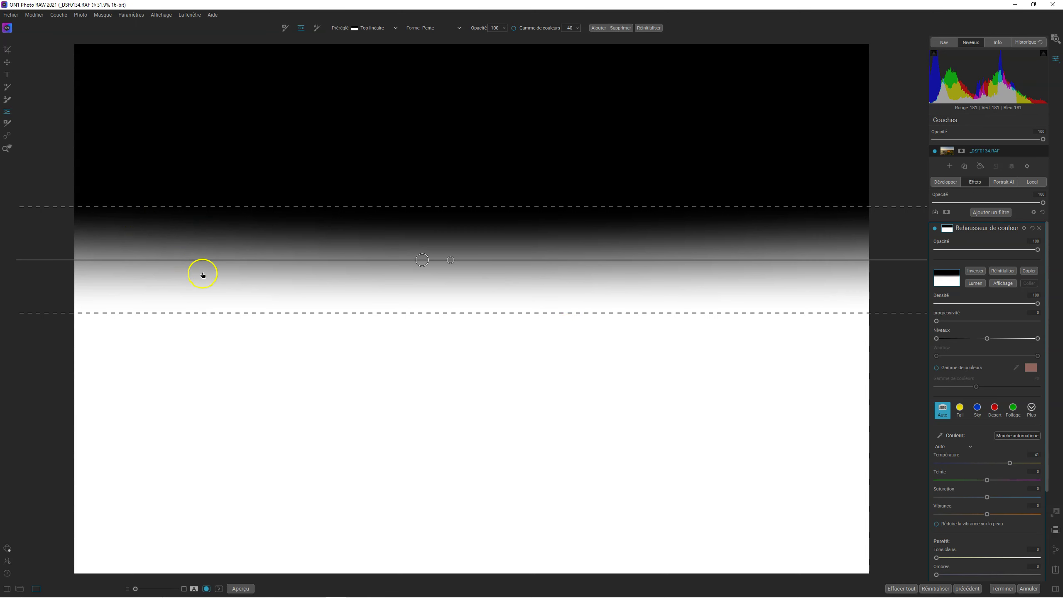
mouse_move(352, 278)
mouse_down()
mouse_move(353, 253)
mouse_move(352, 270)
mouse_up()
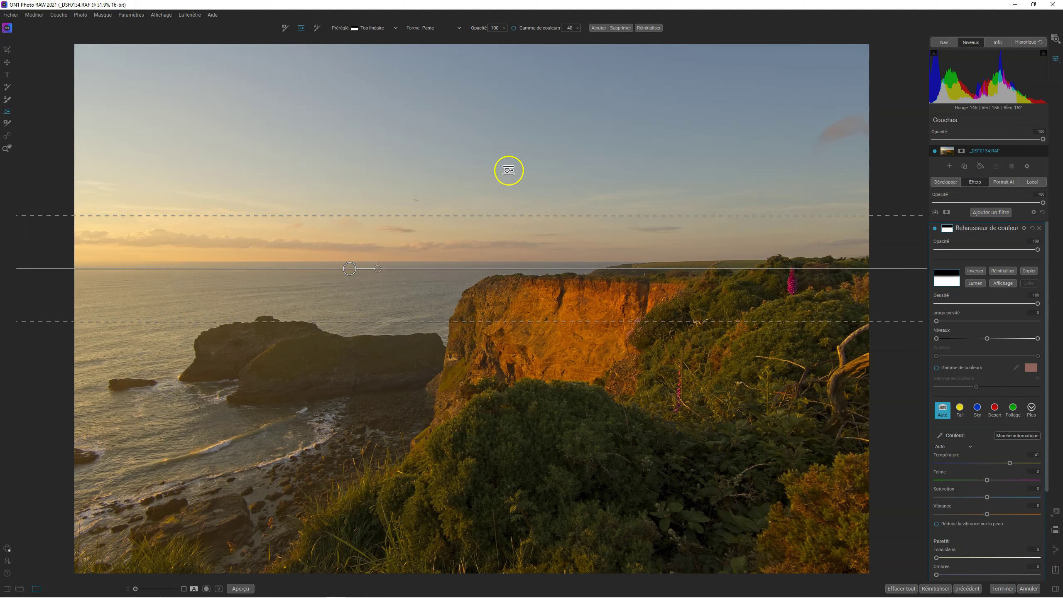
click(514, 28)
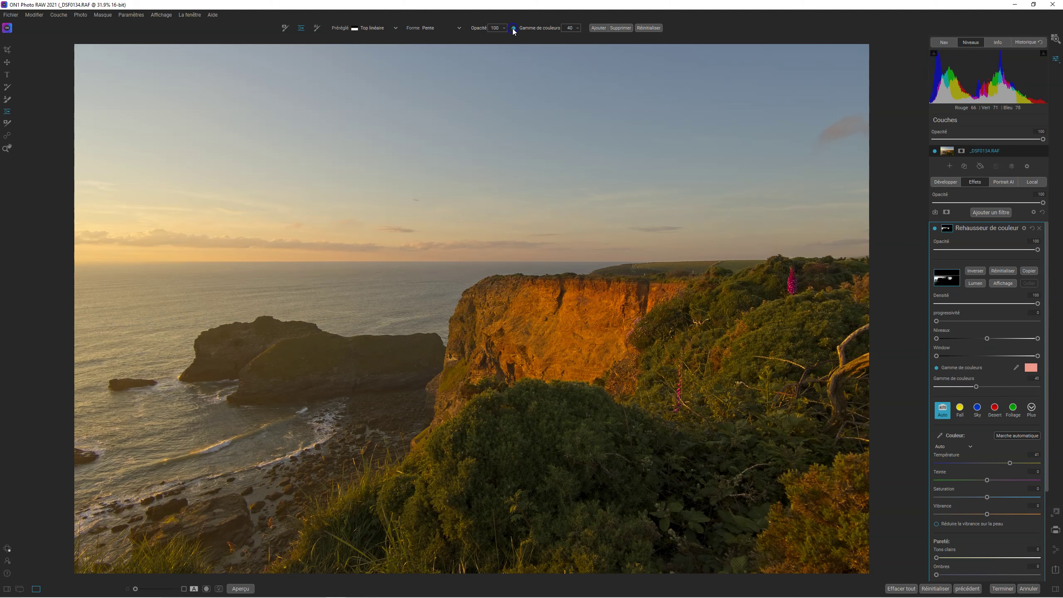
mouse_move(355, 250)
mouse_down()
mouse_move(529, 333)
mouse_move(580, 330)
mouse_up()
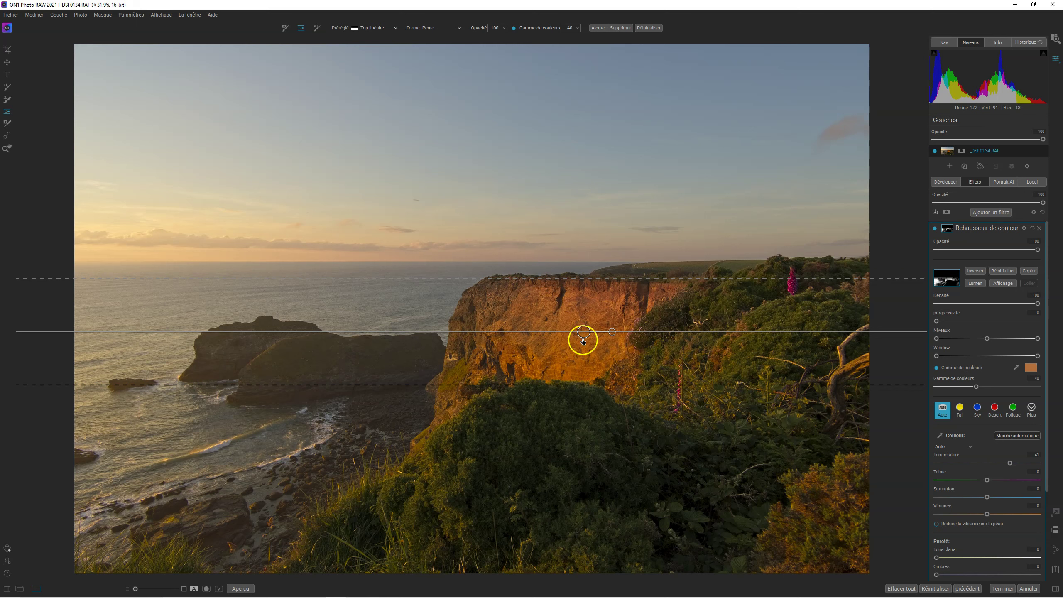
mouse_move(582, 330)
mouse_down()
mouse_move(550, 327)
mouse_move(562, 329)
mouse_up()
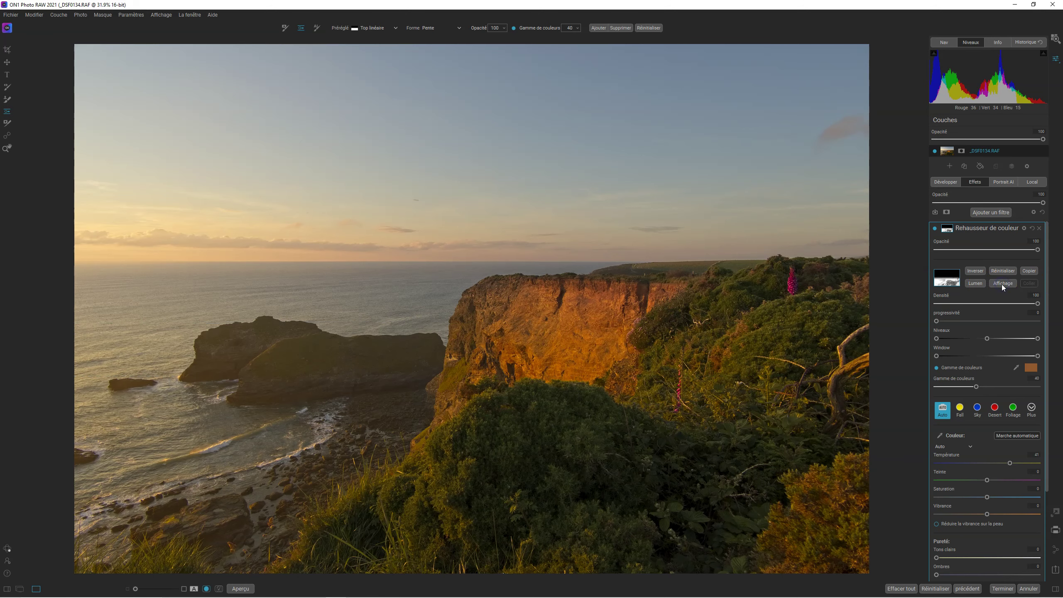
Step: Narrow the gradient's transition band while viewing the black-and-white mask
click(1002, 284)
drag(1003, 287, 984, 328)
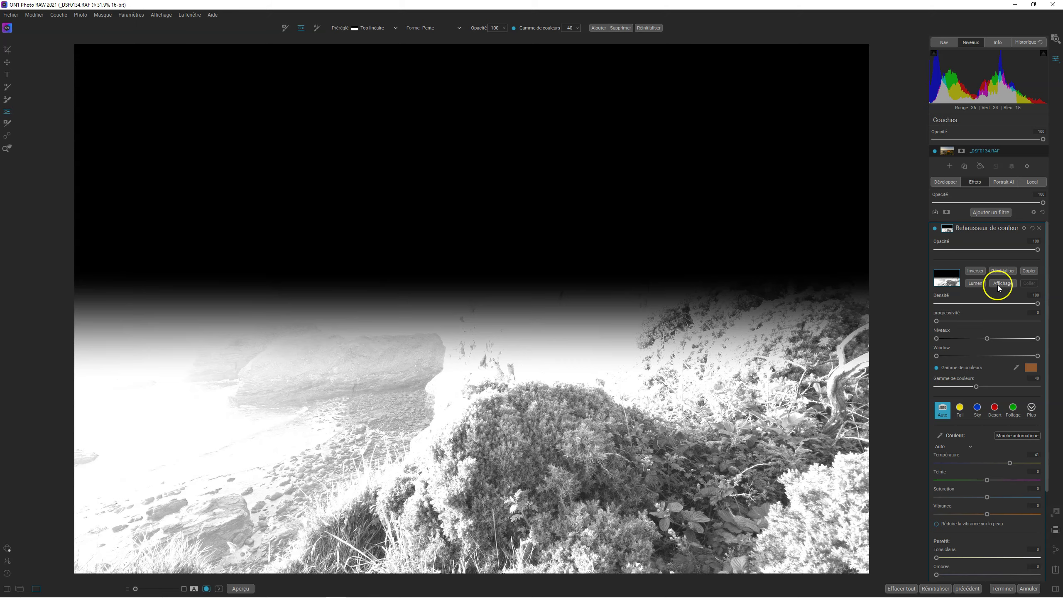
click(1002, 283)
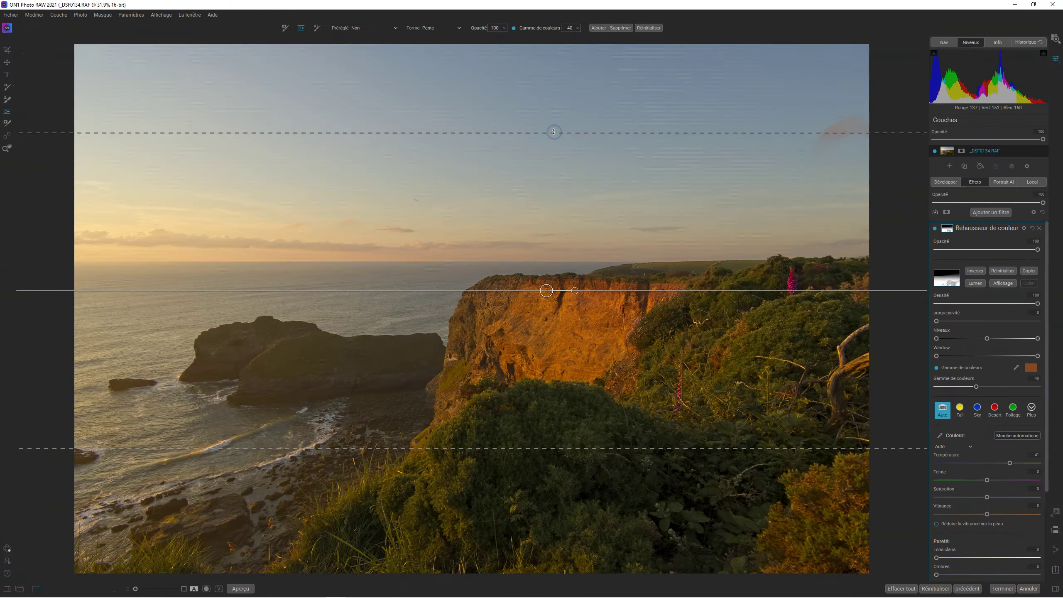
mouse_move(534, 248)
click(1005, 284)
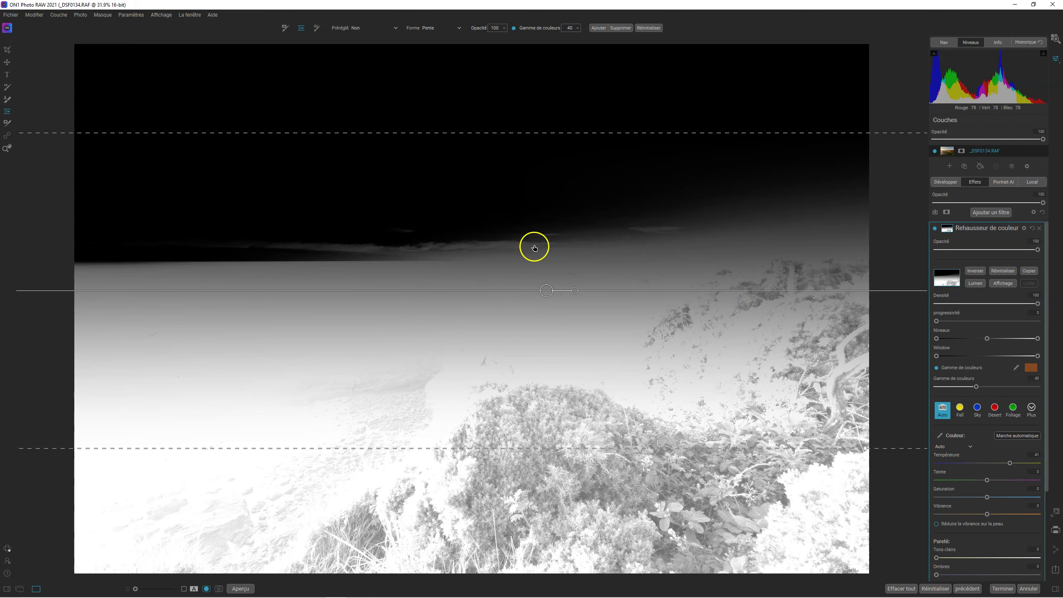
drag(620, 152, 615, 220)
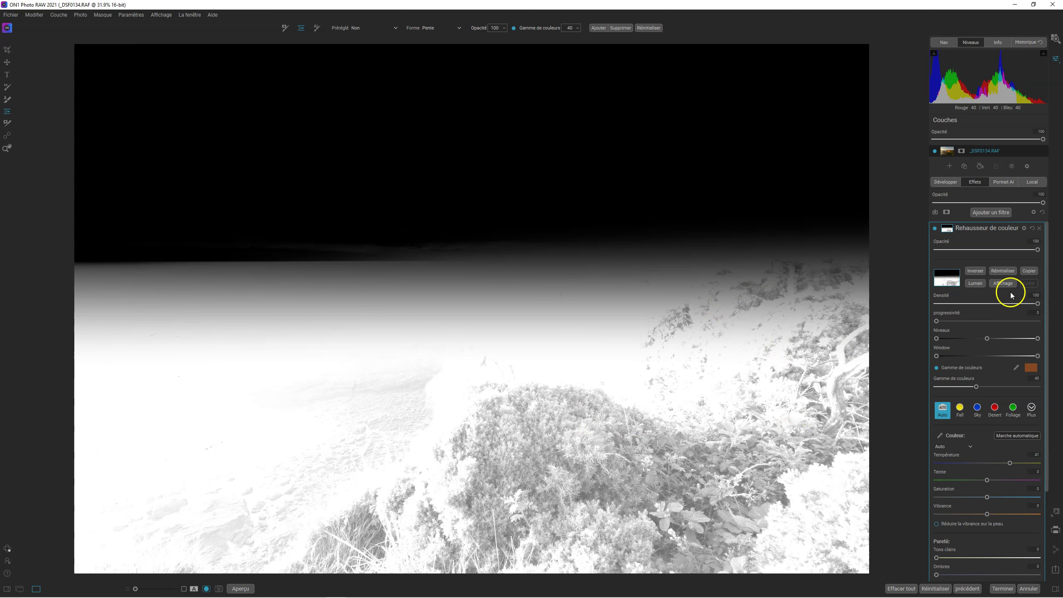
click(1010, 288)
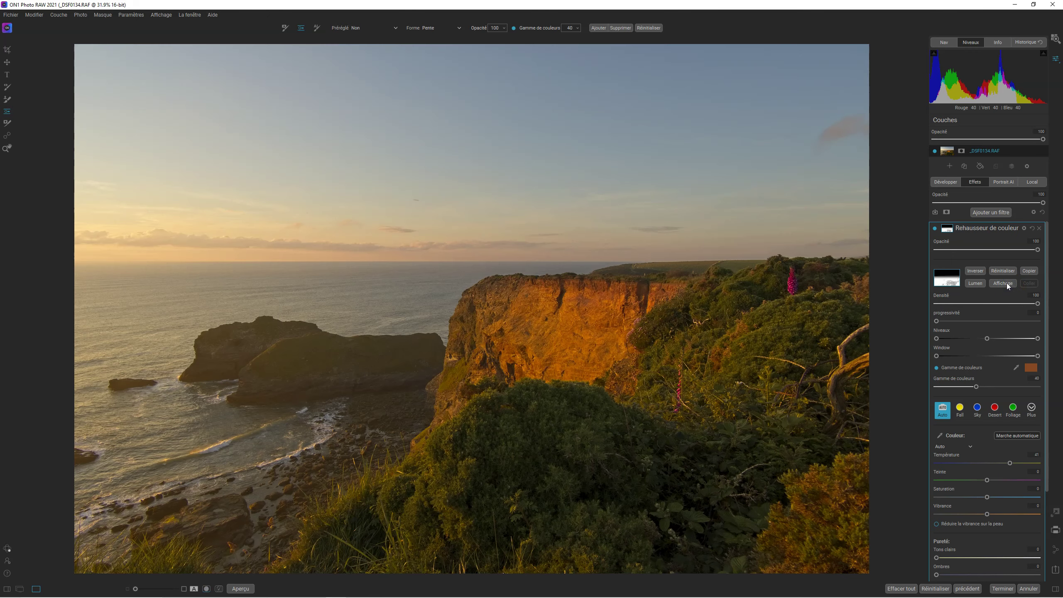
Step: Compare the filter on and off, then narrow the mask's colour-range width
click(936, 229)
click(935, 229)
click(935, 229)
click(935, 228)
click(935, 228)
click(959, 283)
click(999, 286)
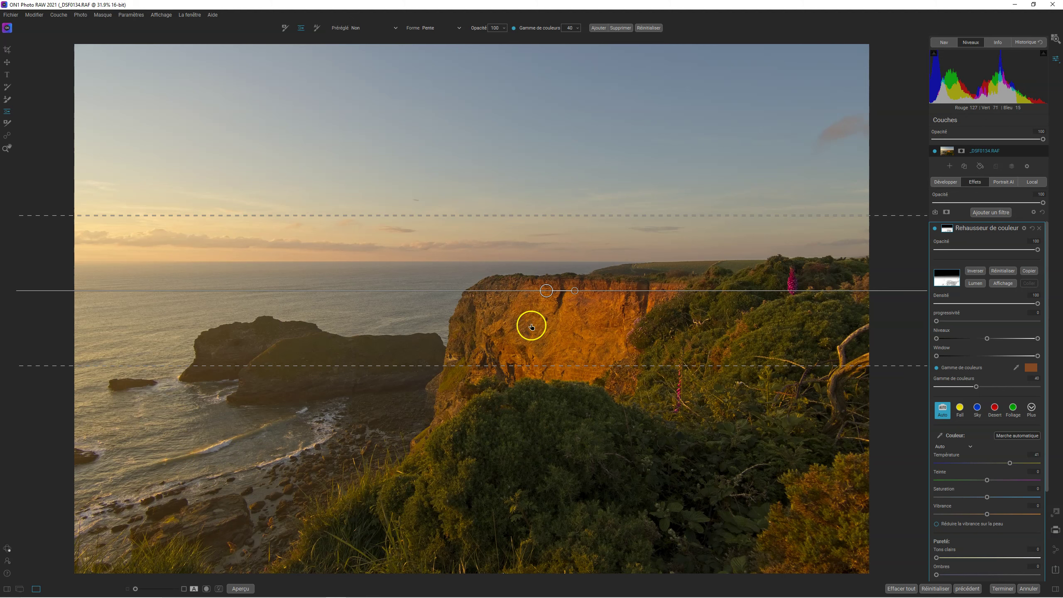
mouse_move(978, 387)
mouse_down()
mouse_move(1026, 386)
mouse_move(944, 385)
mouse_up()
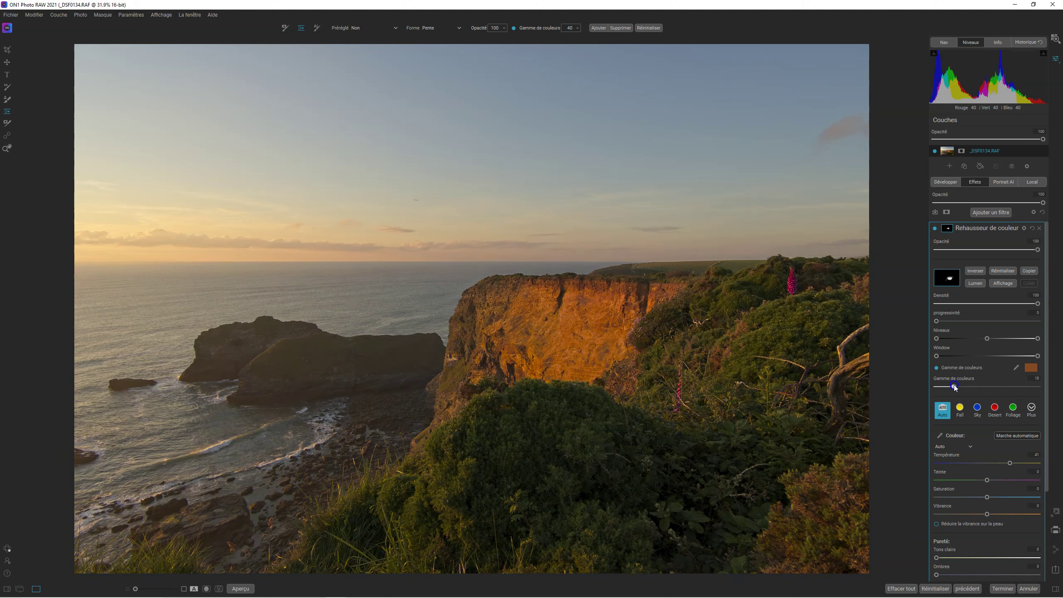
Step: Set the mask's Gamme de couleurs slider to 31 while viewing the mask
click(1003, 284)
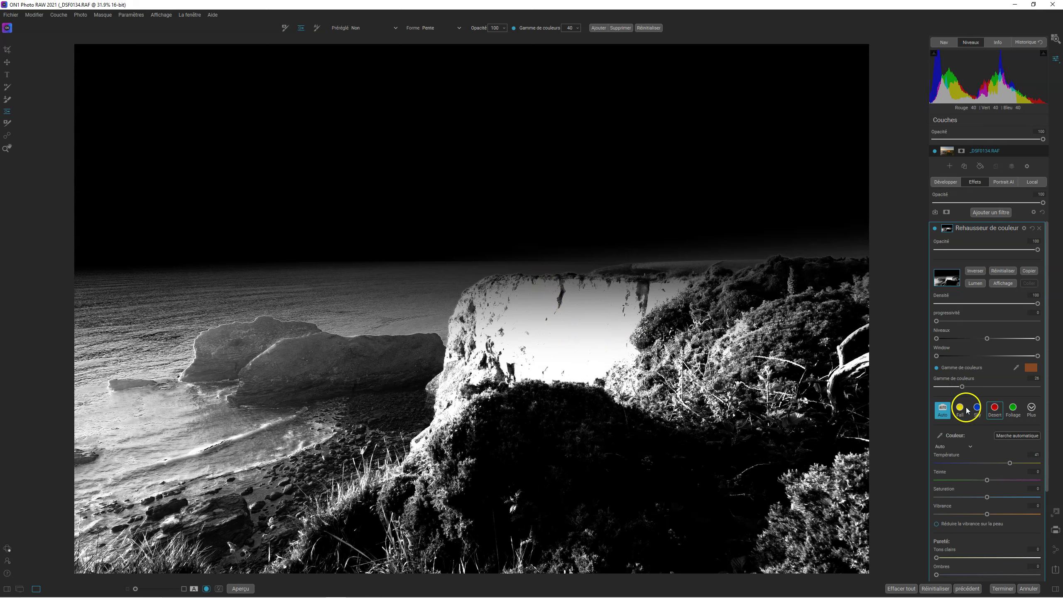
drag(967, 388, 967, 387)
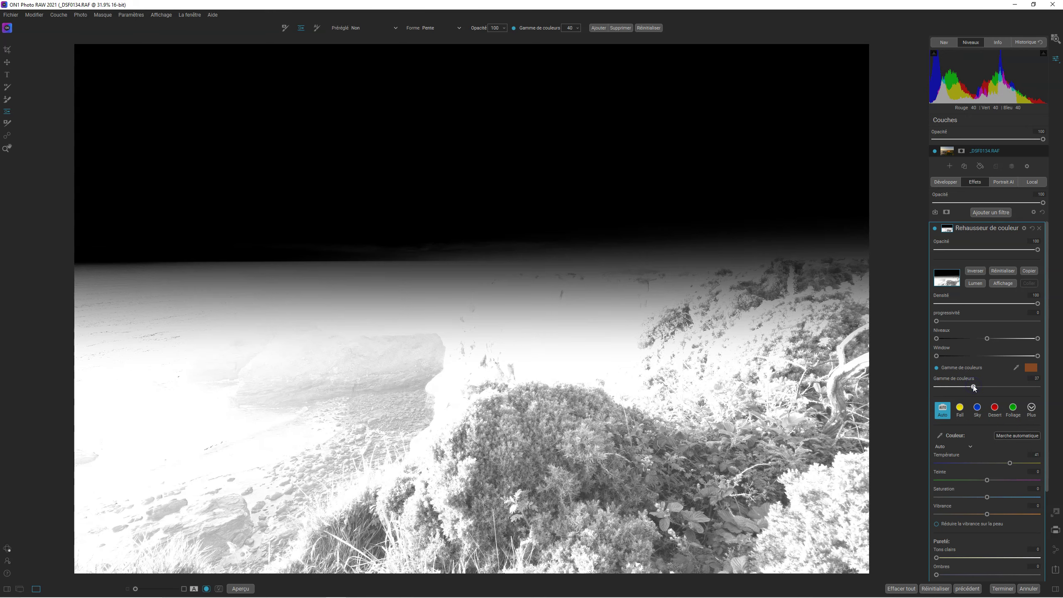
drag(973, 388, 1054, 387)
click(1039, 388)
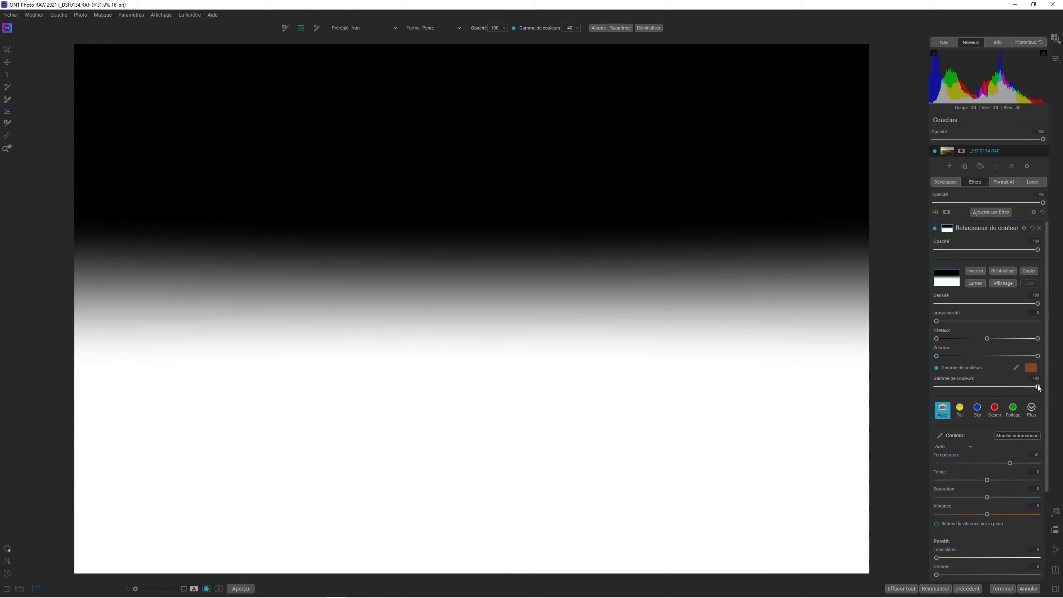
drag(1038, 386, 967, 387)
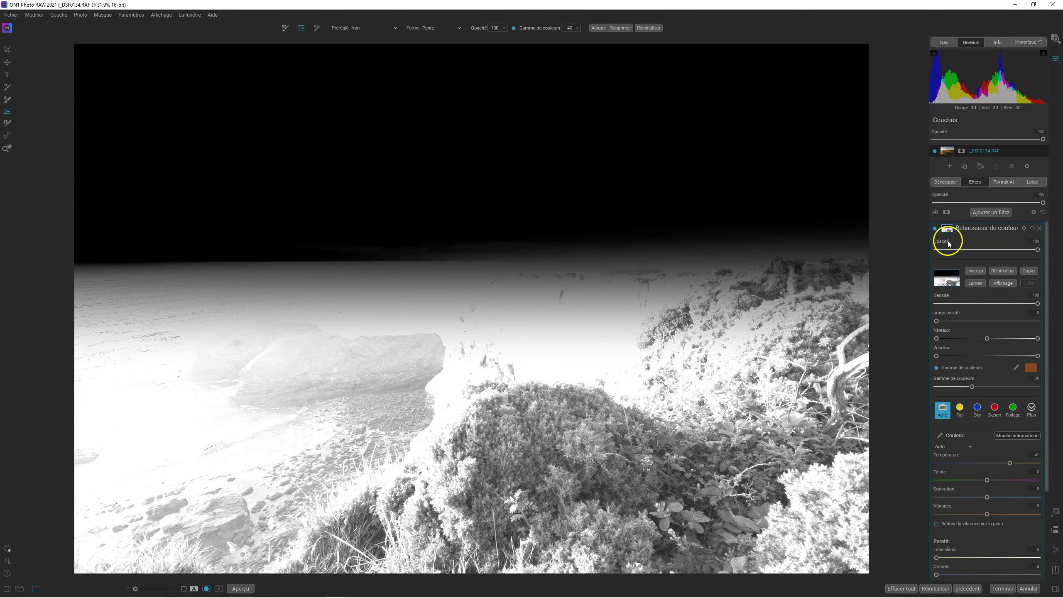
click(1008, 292)
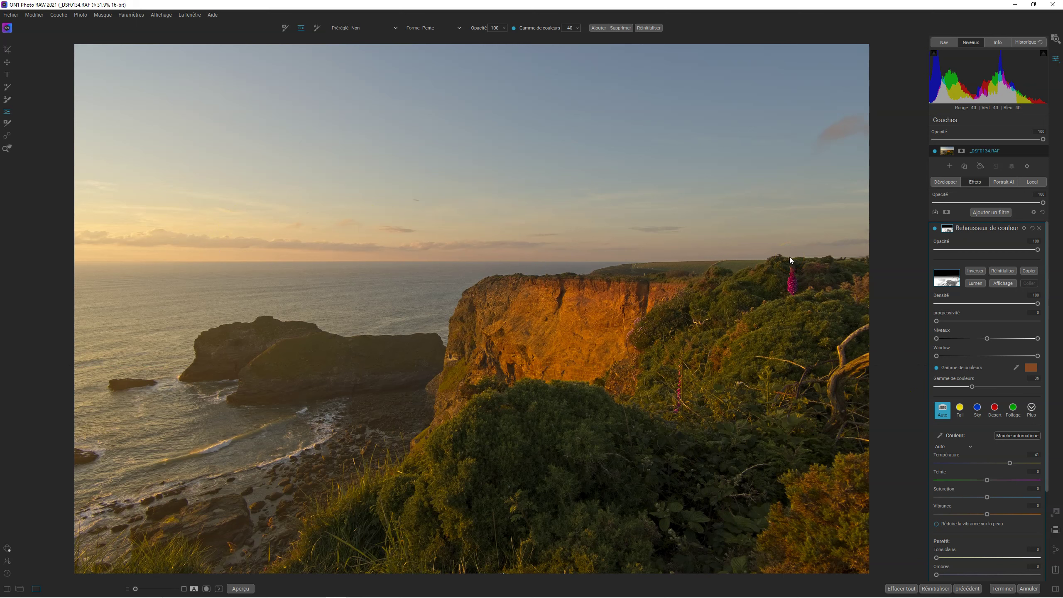
Step: Collapse the Rehausseur de couleur filter panel in the Effects list
click(1041, 415)
click(547, 290)
click(973, 229)
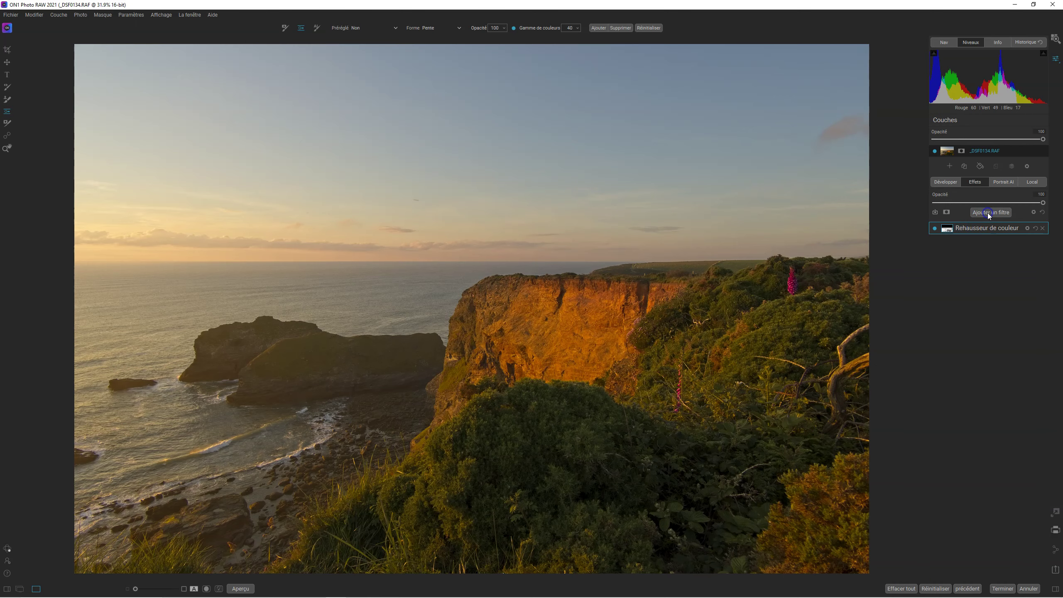
Step: Add a second Color Enhancer filter and align its linear gradient mask with the horizon
click(988, 212)
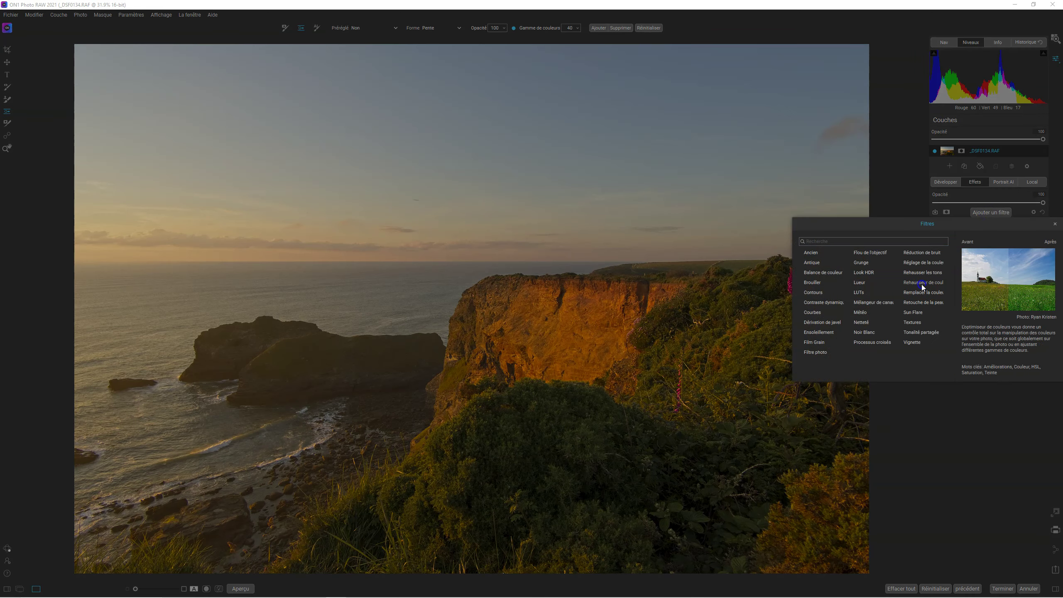
click(922, 284)
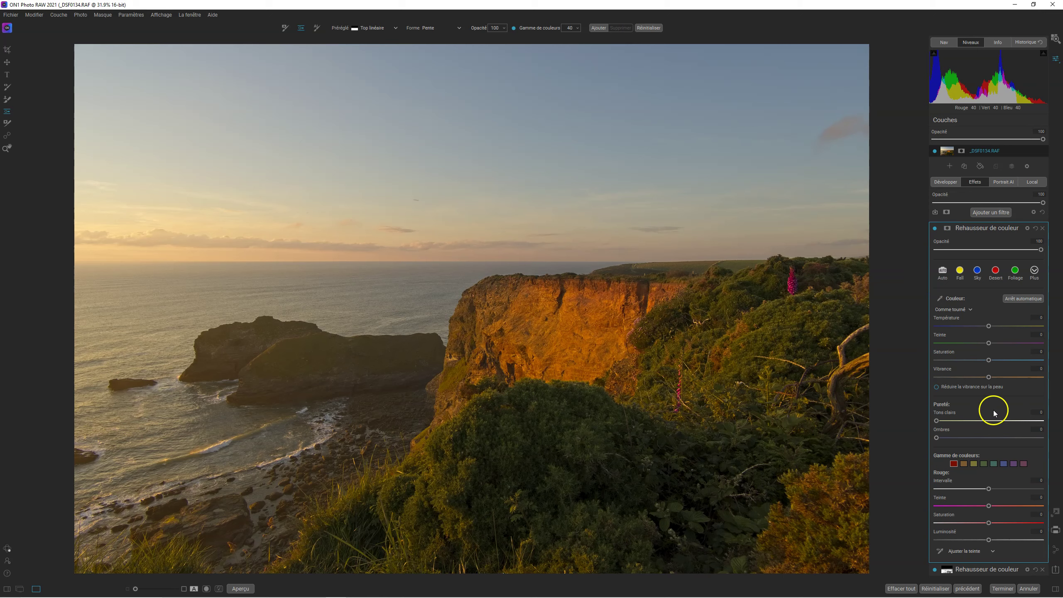
mouse_move(357, 85)
mouse_down()
mouse_move(366, 93)
mouse_move(363, 263)
mouse_up()
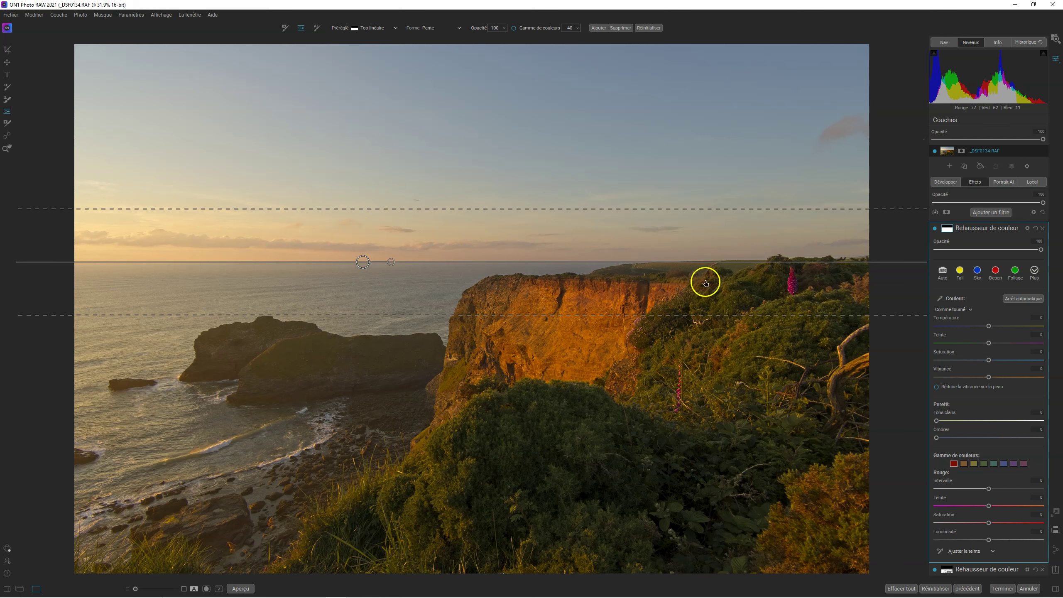
drag(390, 262, 289, 259)
drag(363, 262, 363, 256)
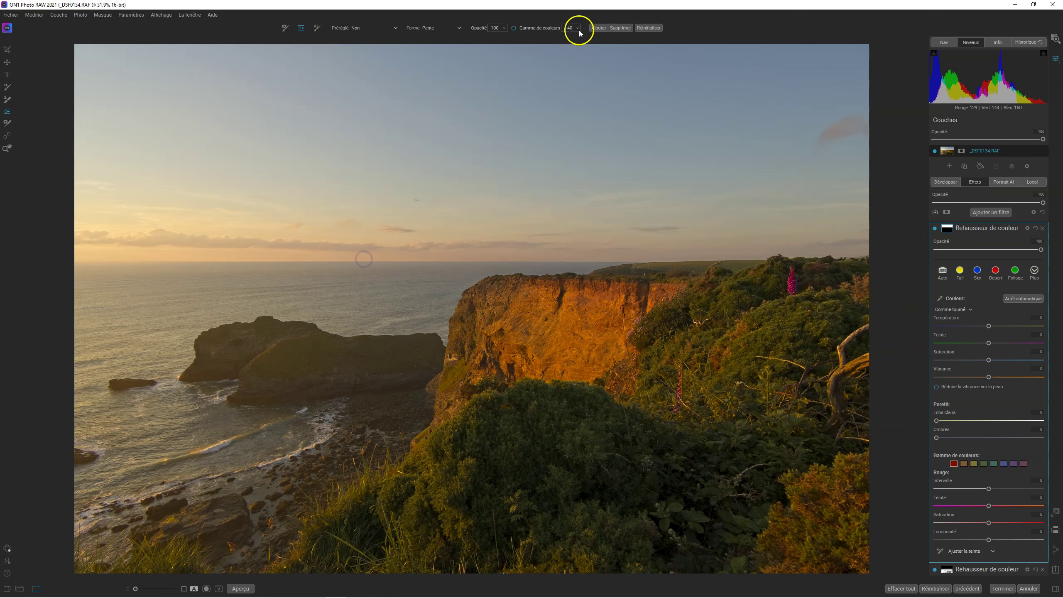
Step: Enable colour-range masking, raise the gradient onto the horizon and view the mask in black and white
click(514, 28)
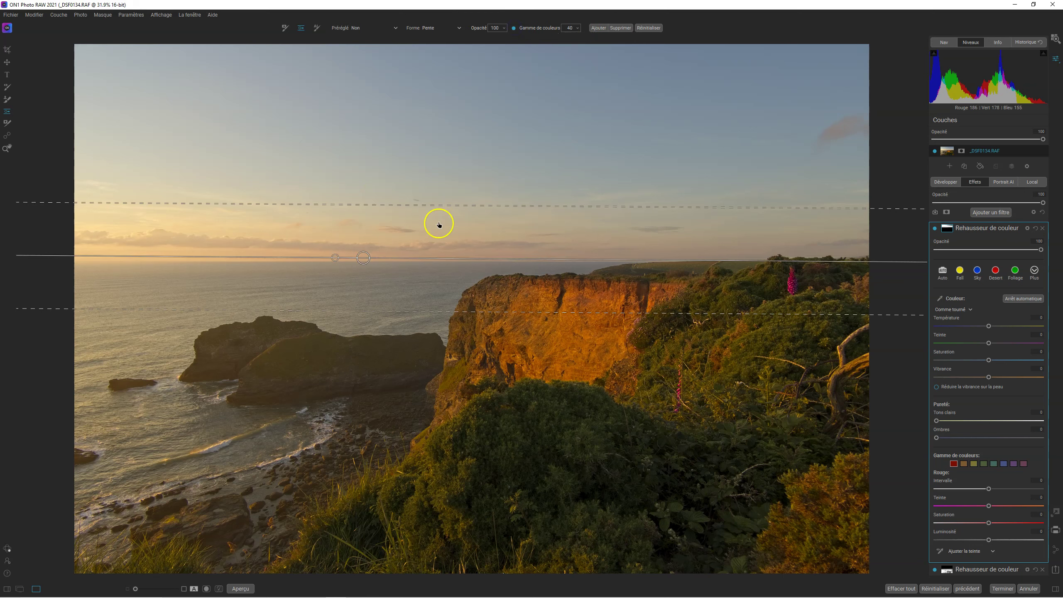
drag(365, 258, 395, 252)
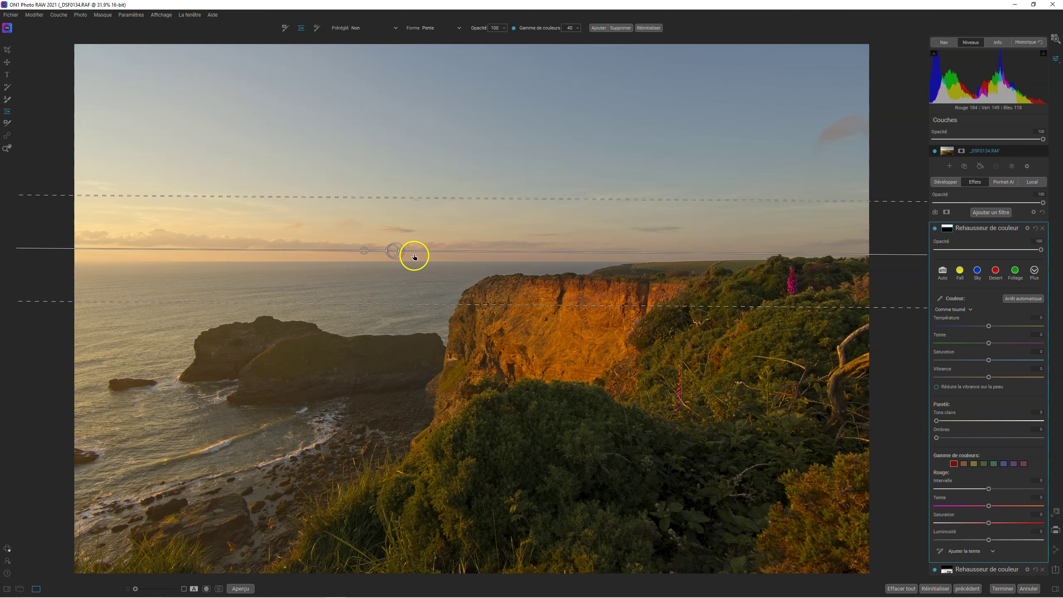
click(947, 228)
click(999, 284)
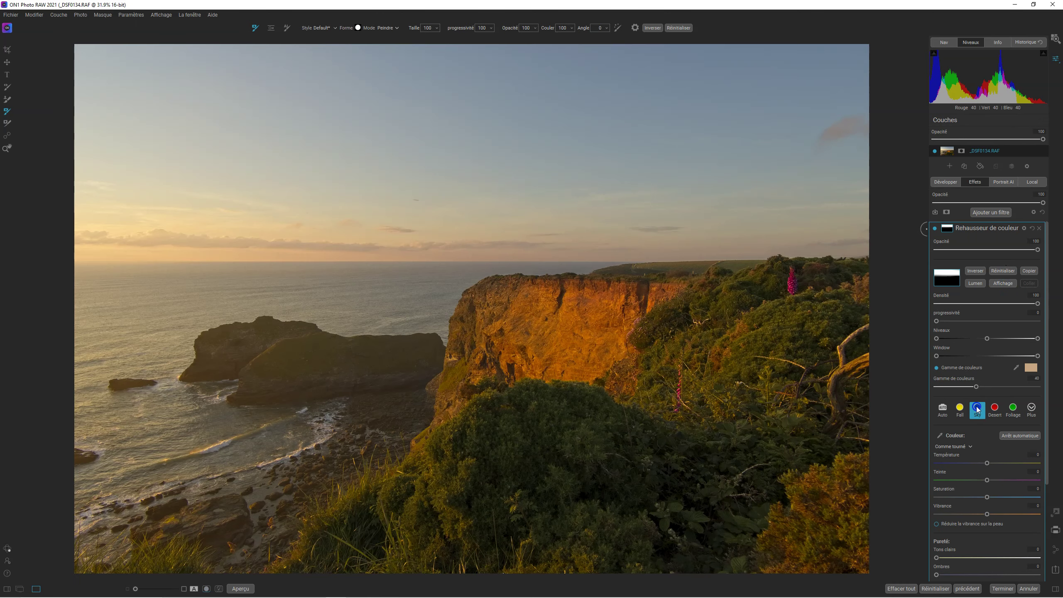
Step: Apply the Sky preset to the new Color Enhancer filter and toggle it off and on
click(977, 408)
click(934, 228)
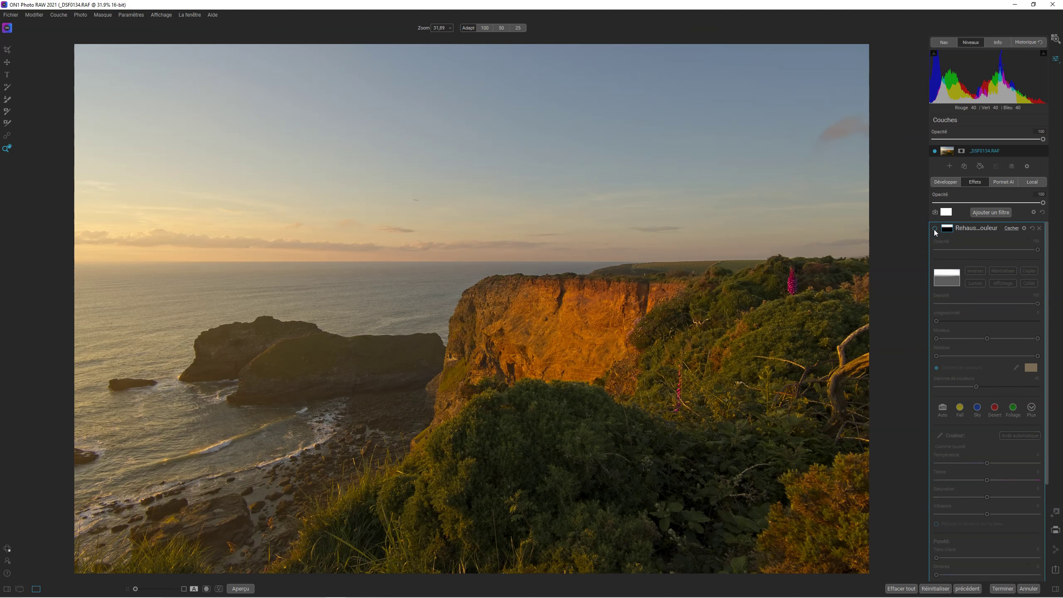
click(936, 229)
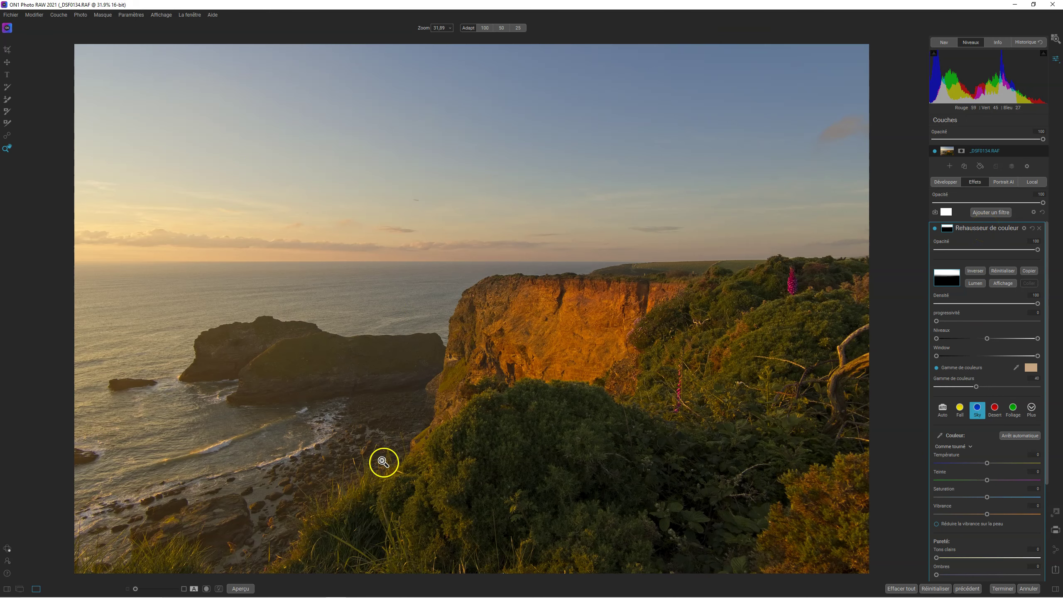
Step: Compare the edit with the original photo, then return to the Develop tone and colour settings
click(242, 589)
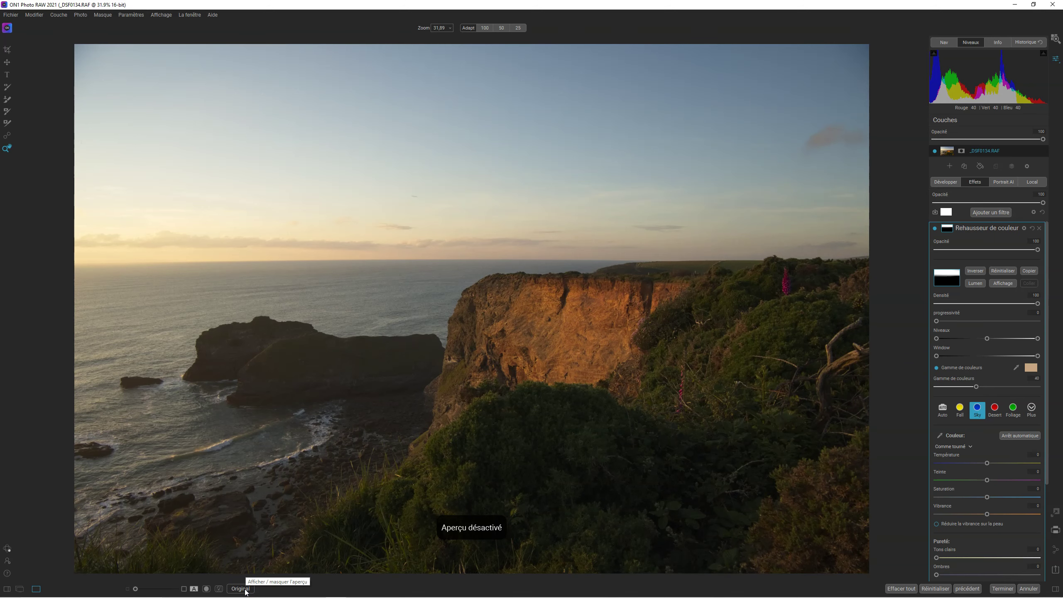
click(241, 589)
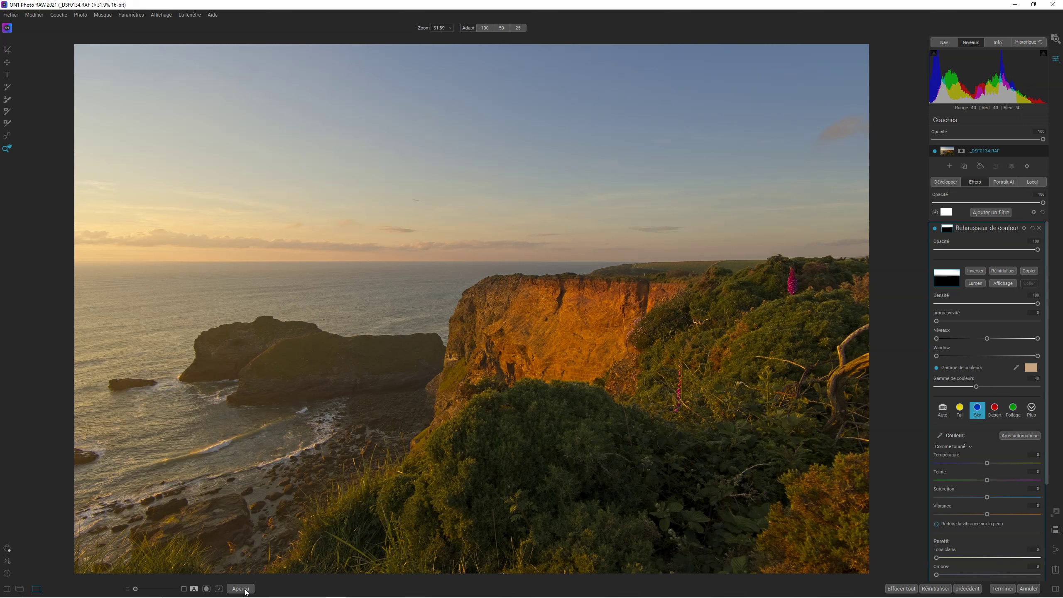
click(944, 181)
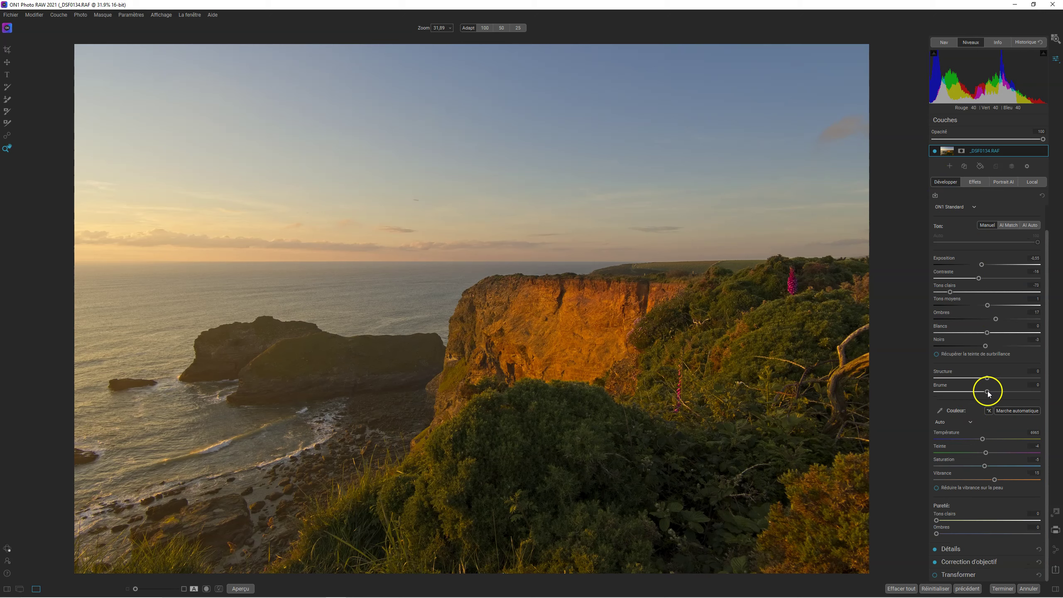
Step: Reduce Haze to -57 across the whole photo and switch to the Local adjustments tab
drag(988, 393, 923, 392)
click(1033, 182)
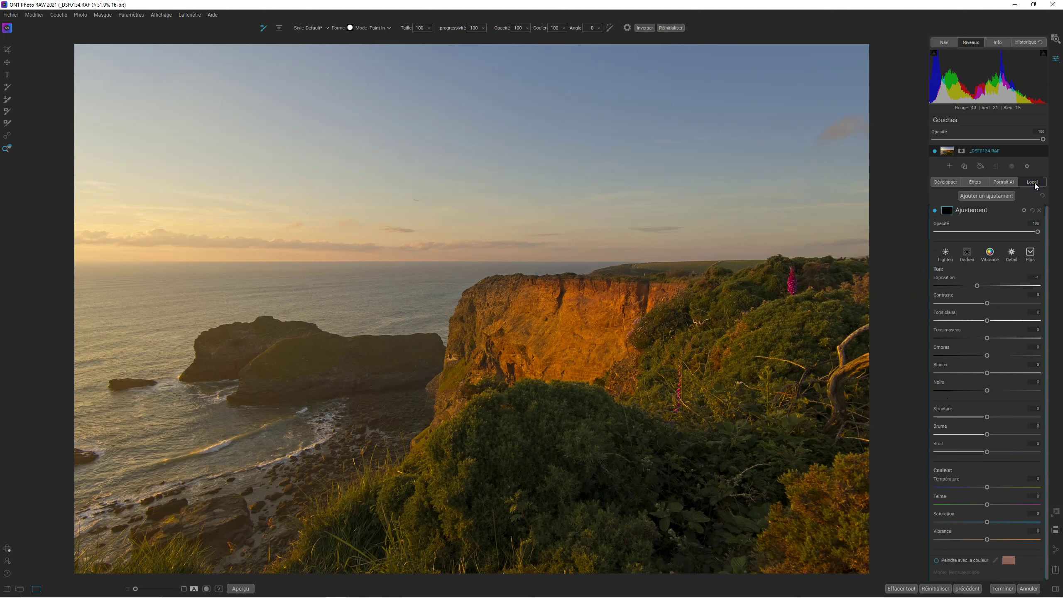
Step: Draw a graduated mask for the local adjustment, running from the sky down to the horizon
click(7, 87)
click(278, 28)
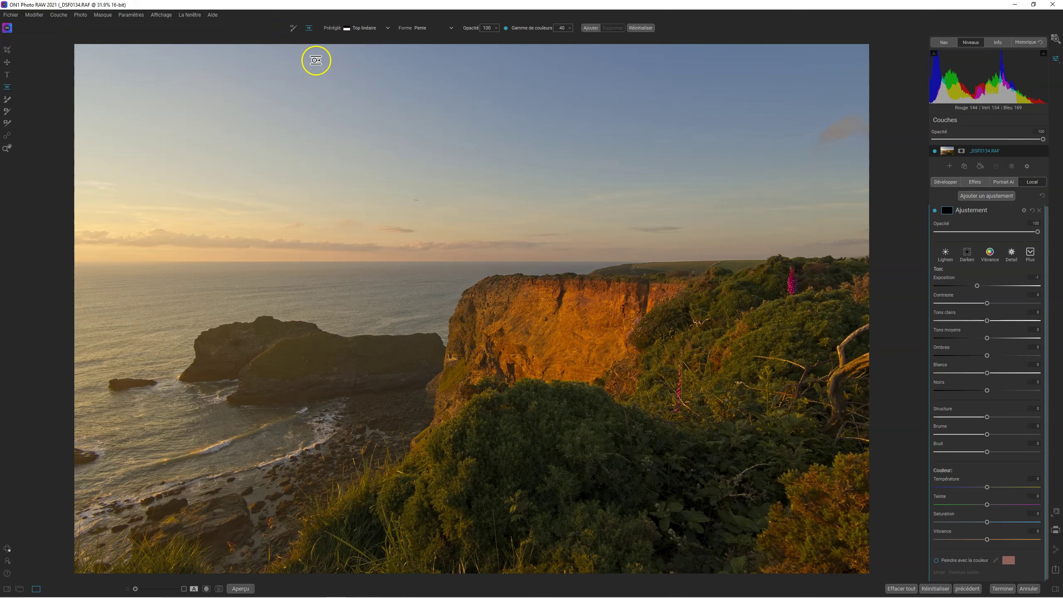
drag(316, 60, 309, 177)
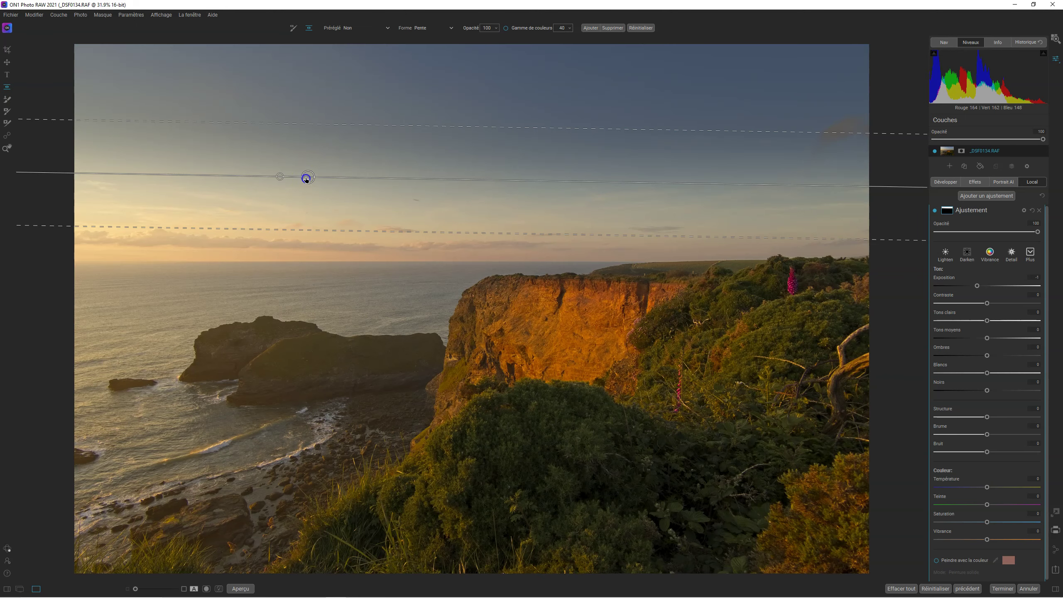
mouse_move(304, 176)
mouse_down()
mouse_move(321, 261)
mouse_move(296, 260)
mouse_up()
click(296, 257)
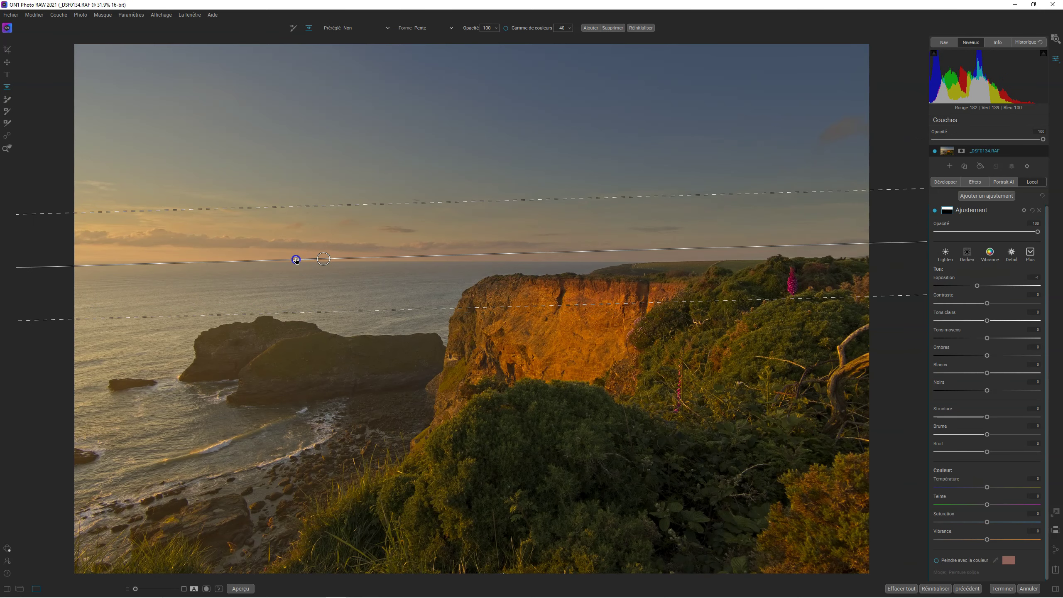
Step: Reset the adjustment's Exposure to 0, set Haze to -25 and limit the mask to a colour range
double_click(977, 286)
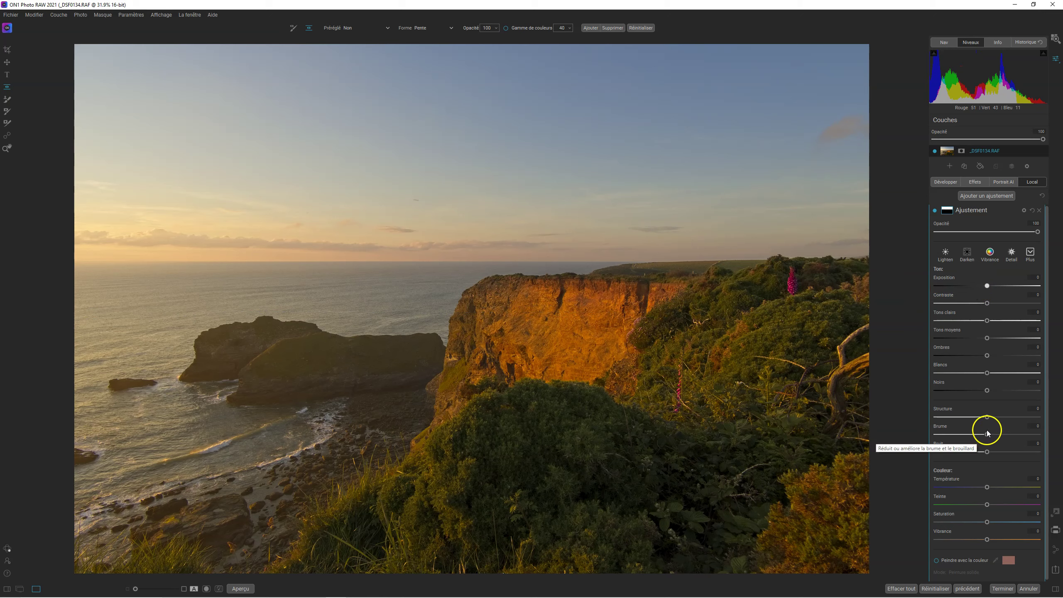
drag(987, 434, 974, 435)
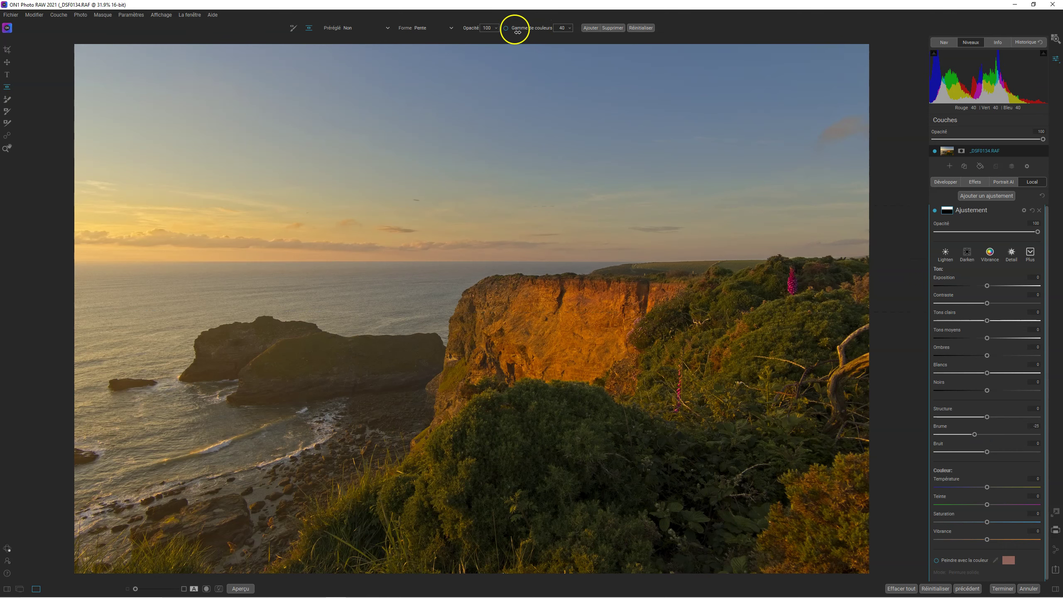
click(506, 28)
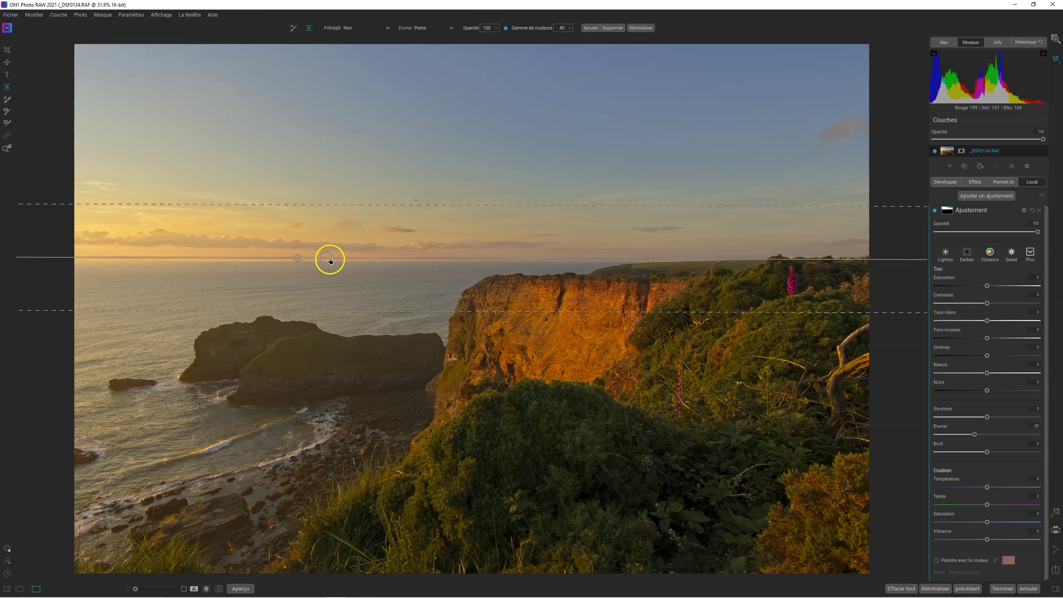
drag(330, 260, 318, 264)
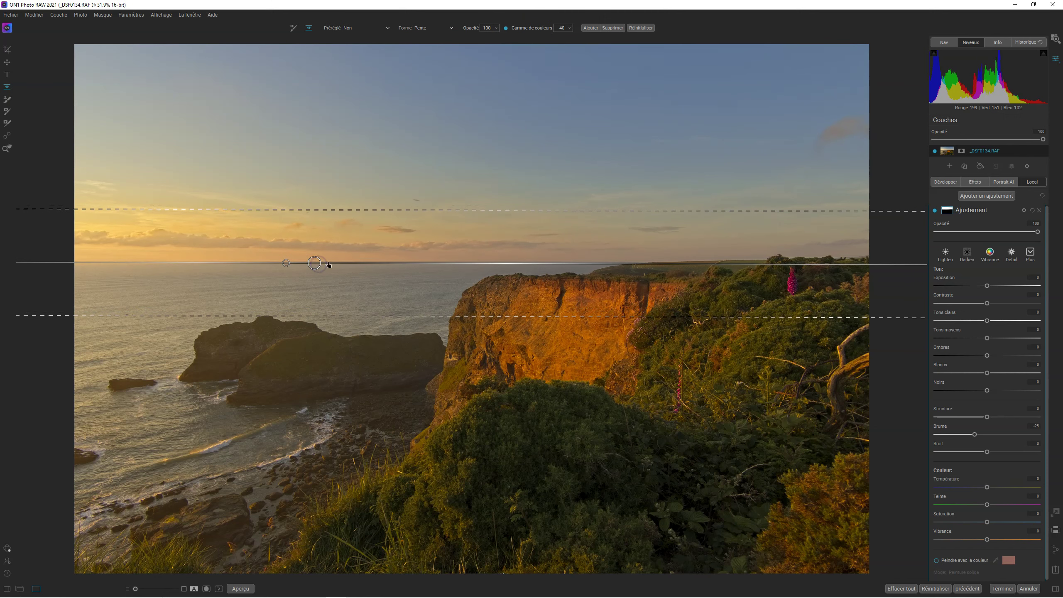
click(948, 211)
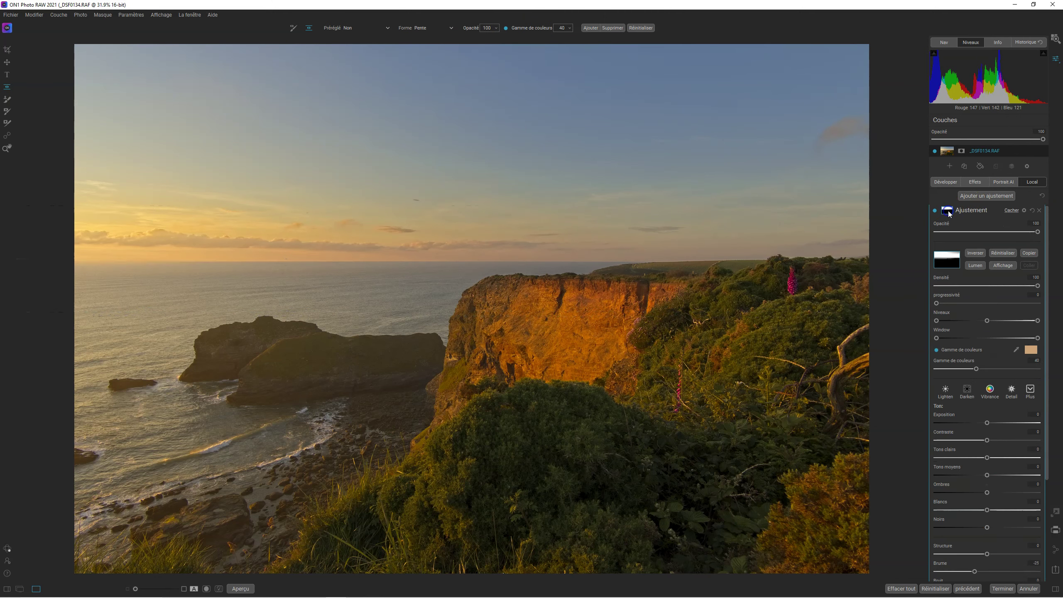
click(1000, 268)
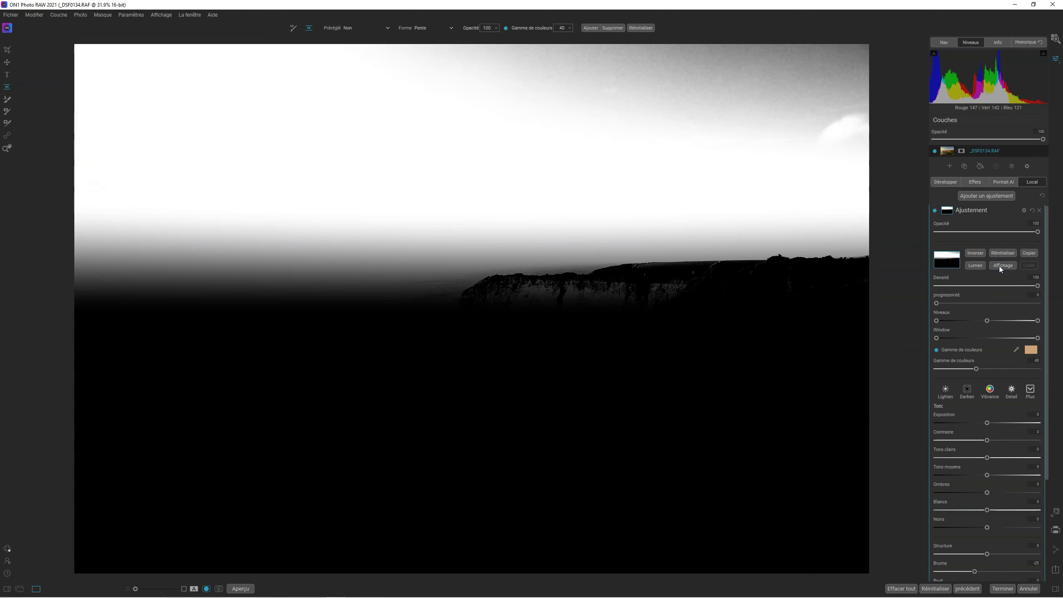
click(998, 266)
click(996, 265)
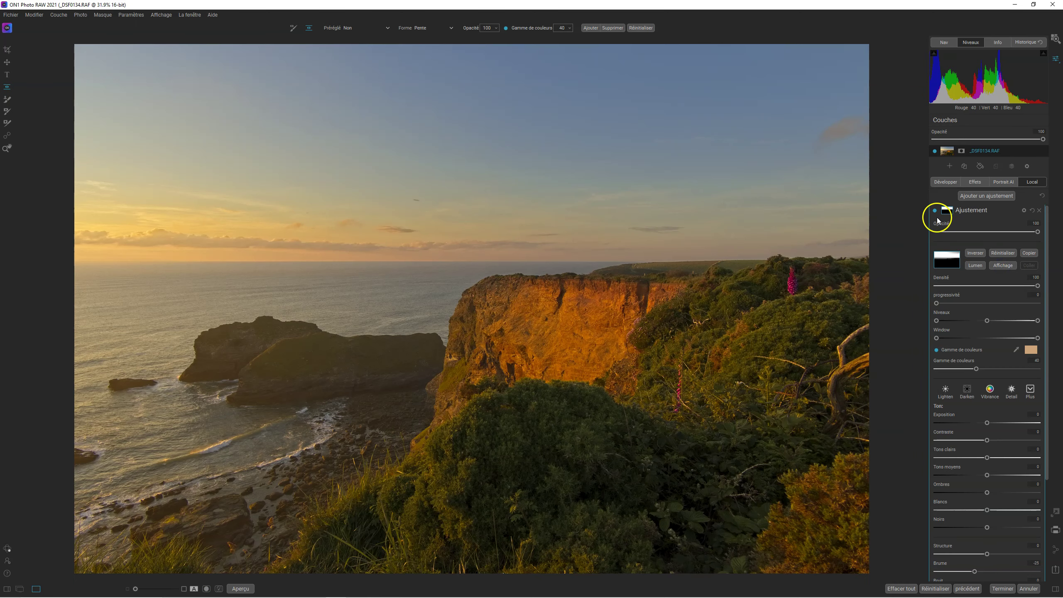
click(933, 211)
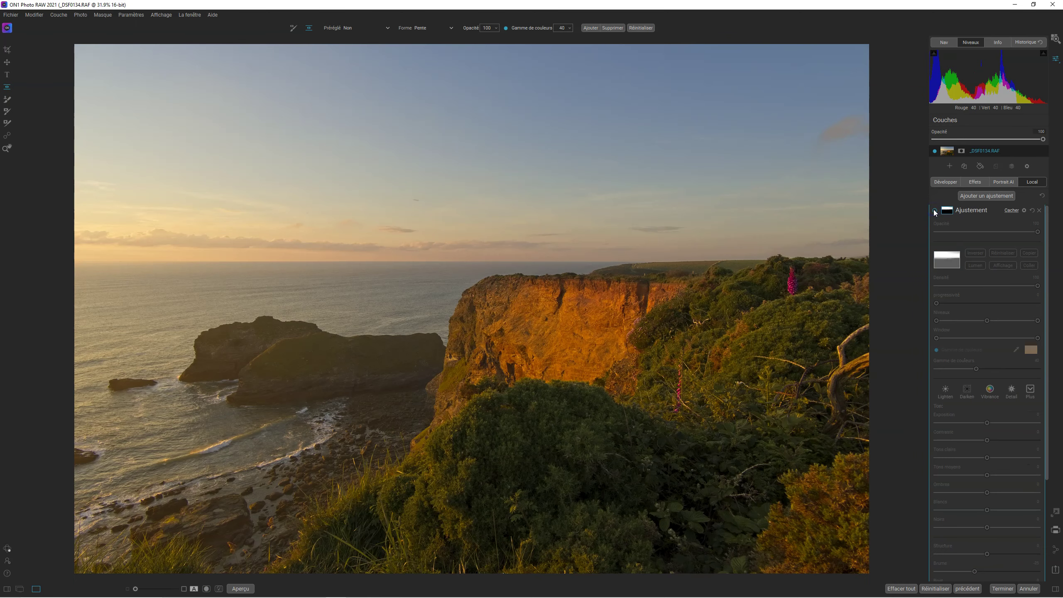
click(934, 211)
click(934, 211)
click(934, 211)
click(934, 211)
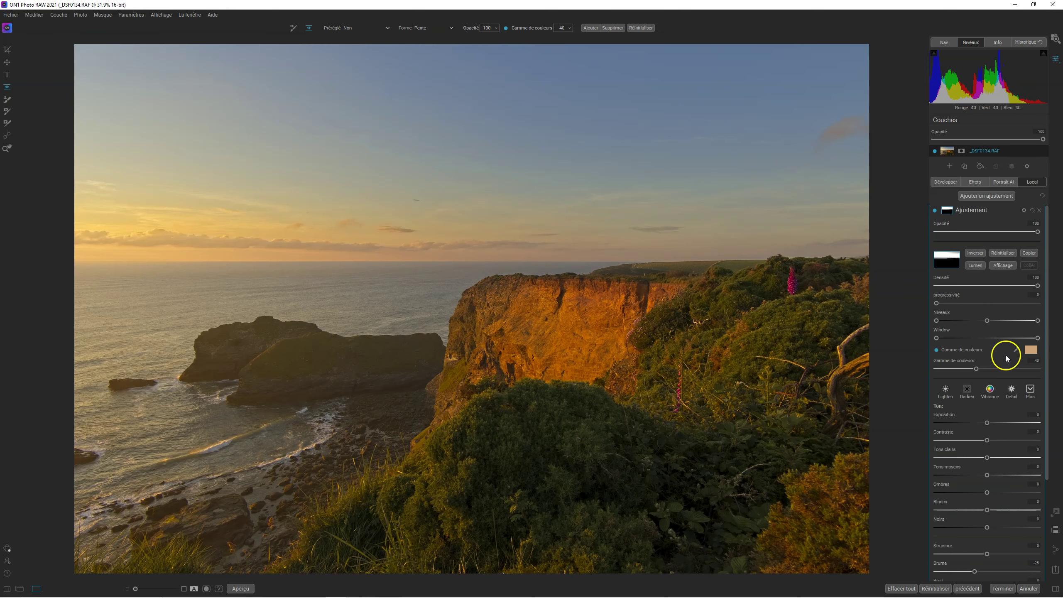
Step: Ease the sky adjustment's Haze to about -2, adjust Highlights and Blacks, and compare with the original
scroll(992, 398, down, 3)
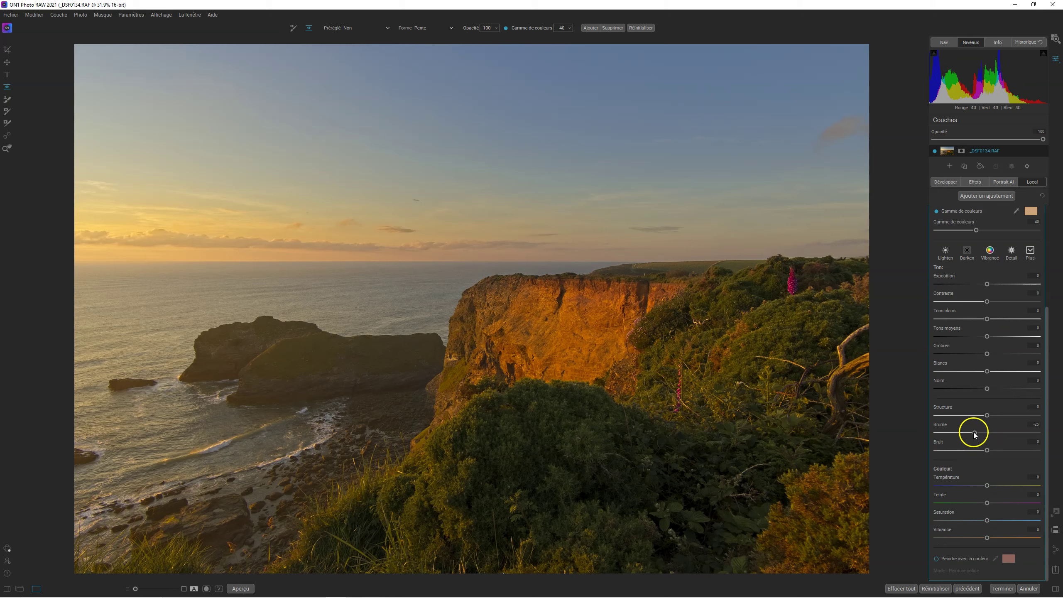
drag(973, 432, 986, 433)
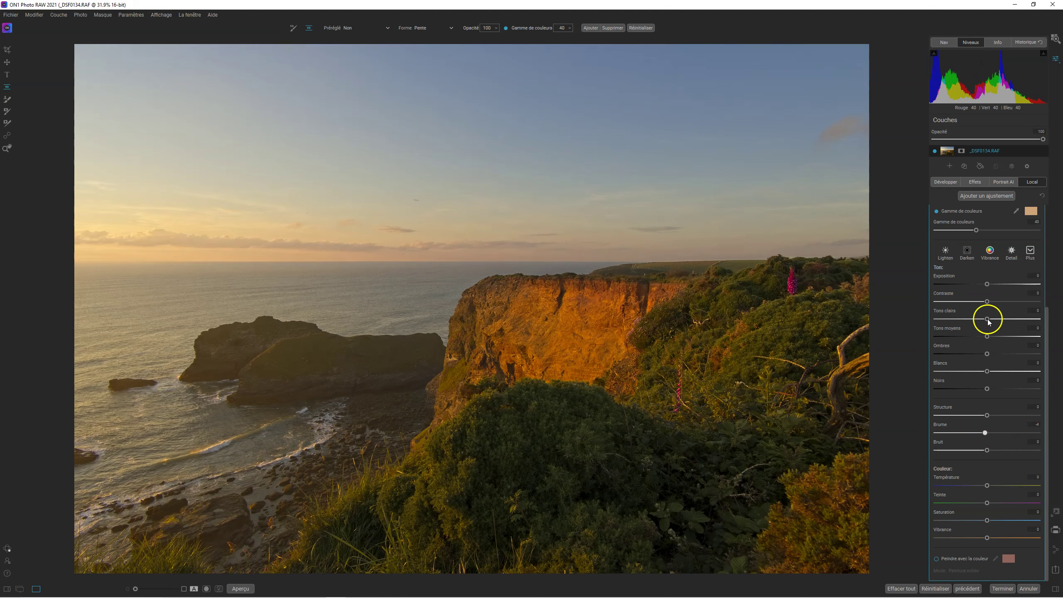
drag(988, 320, 976, 320)
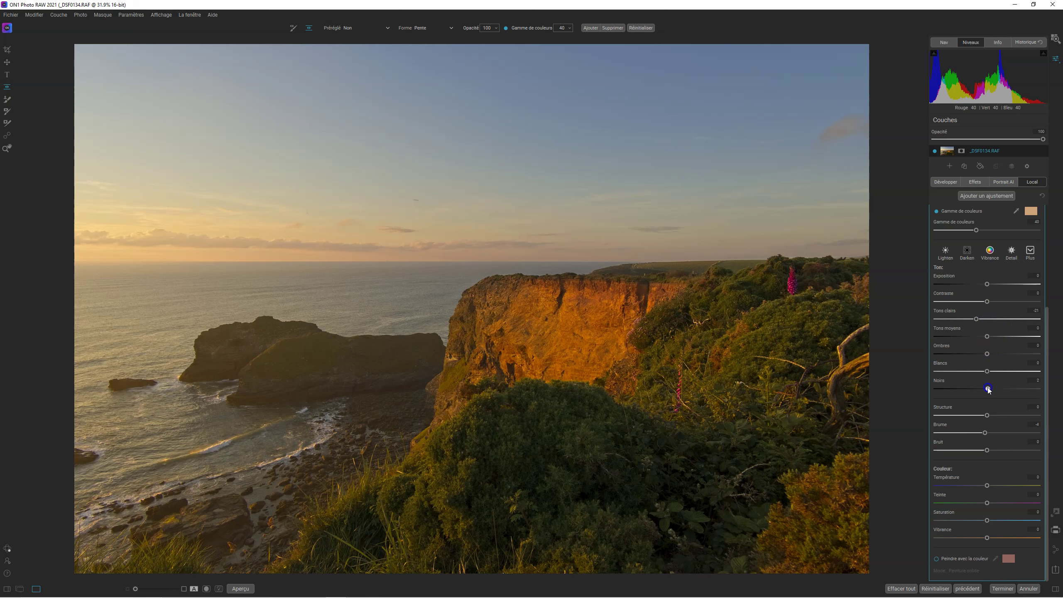
mouse_move(955, 388)
mouse_down()
mouse_move(942, 386)
mouse_move(966, 386)
mouse_up()
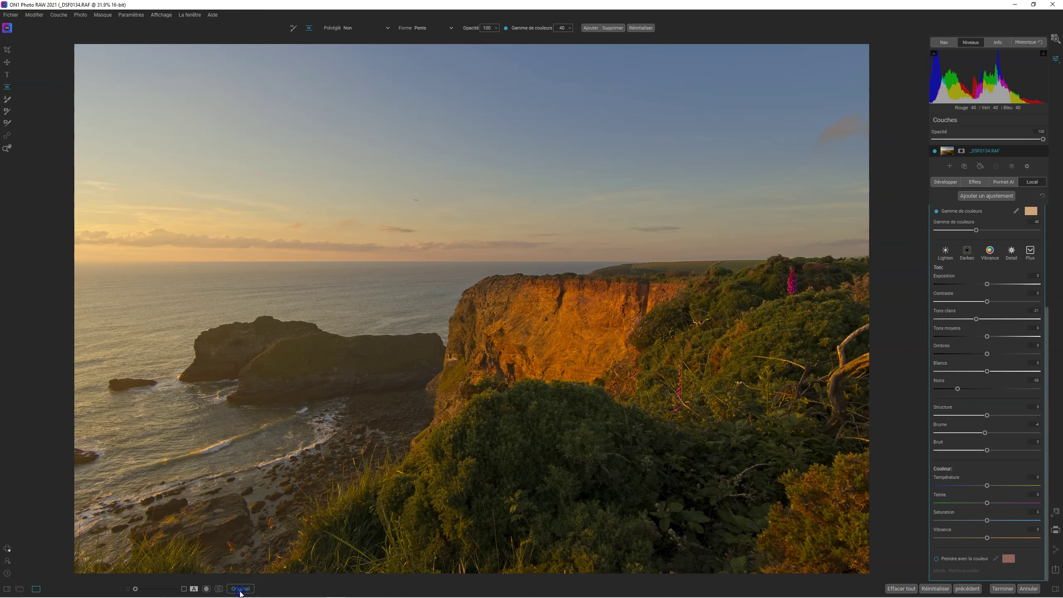
click(240, 591)
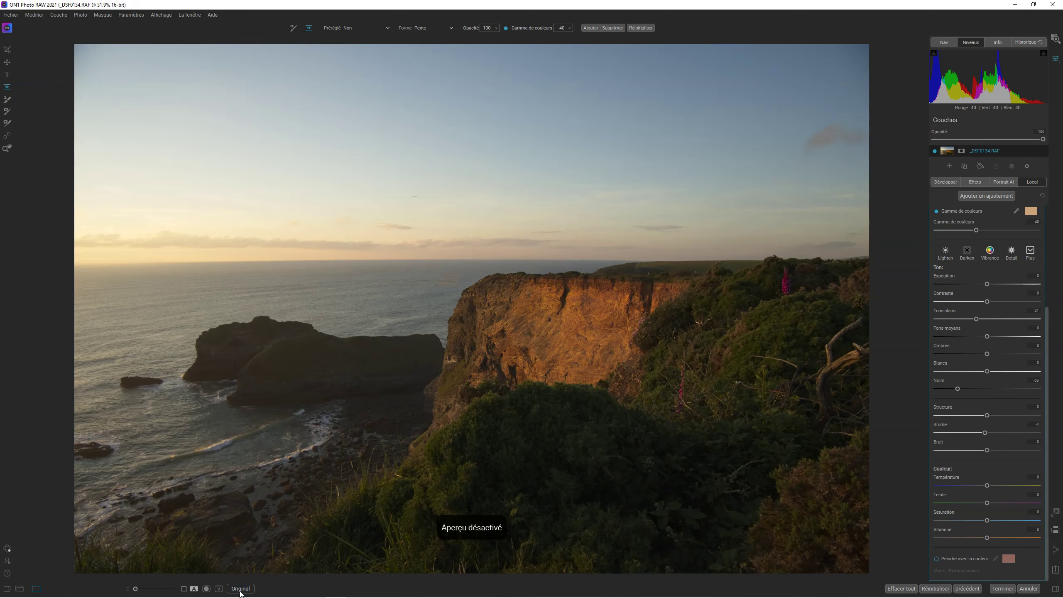
click(241, 589)
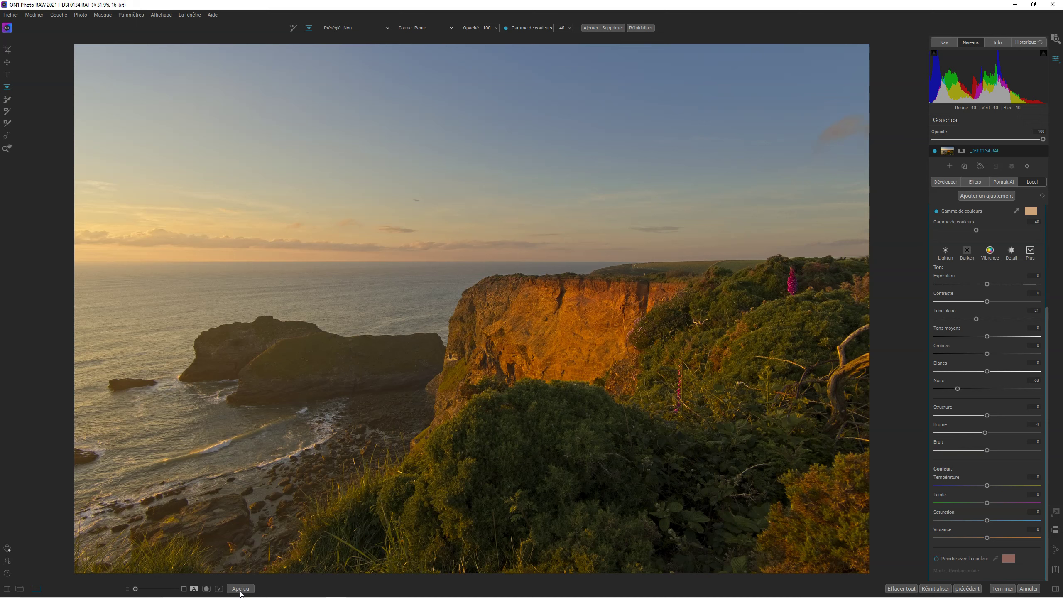
click(975, 183)
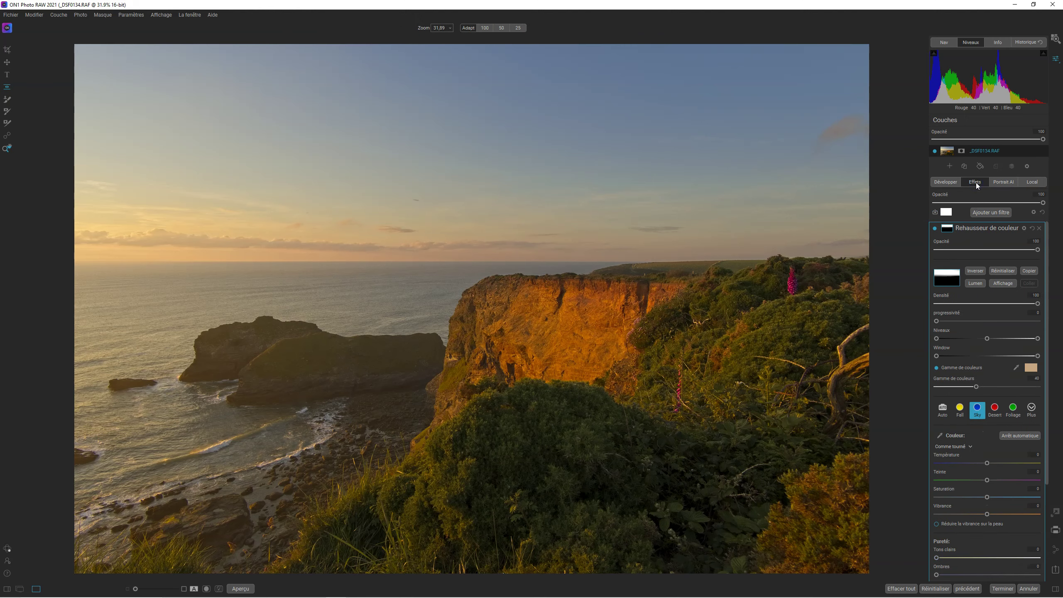
Step: Add a Vignette filter, try its presets, and settle on Big Softy
click(988, 213)
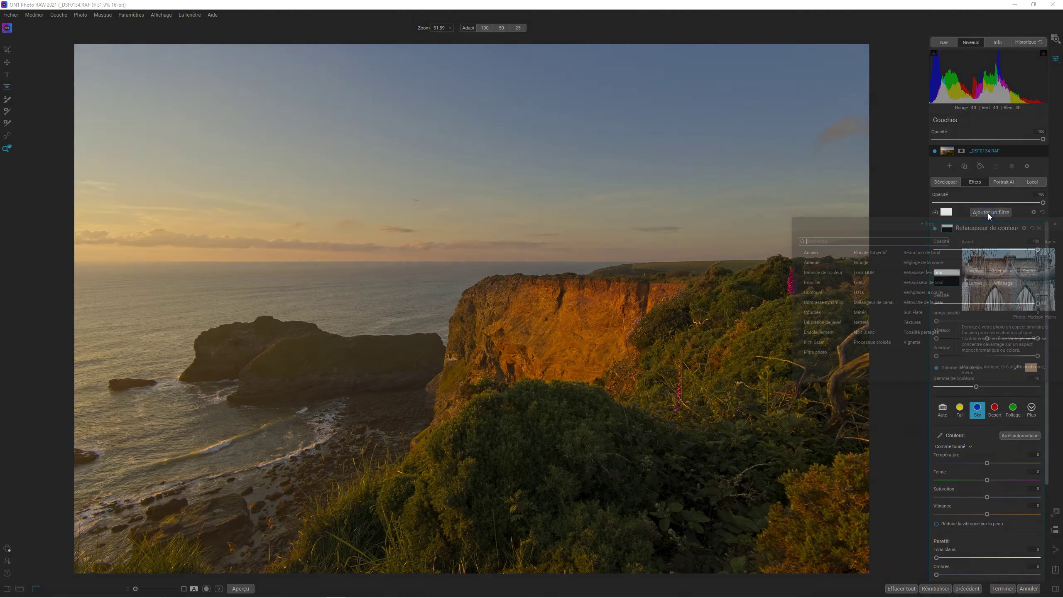
click(912, 342)
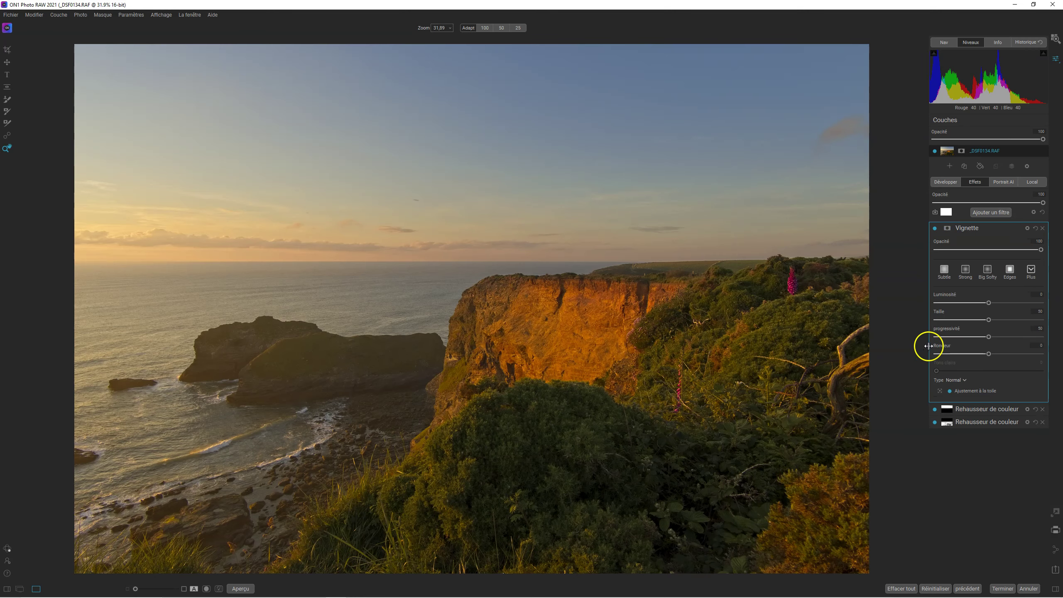
click(946, 270)
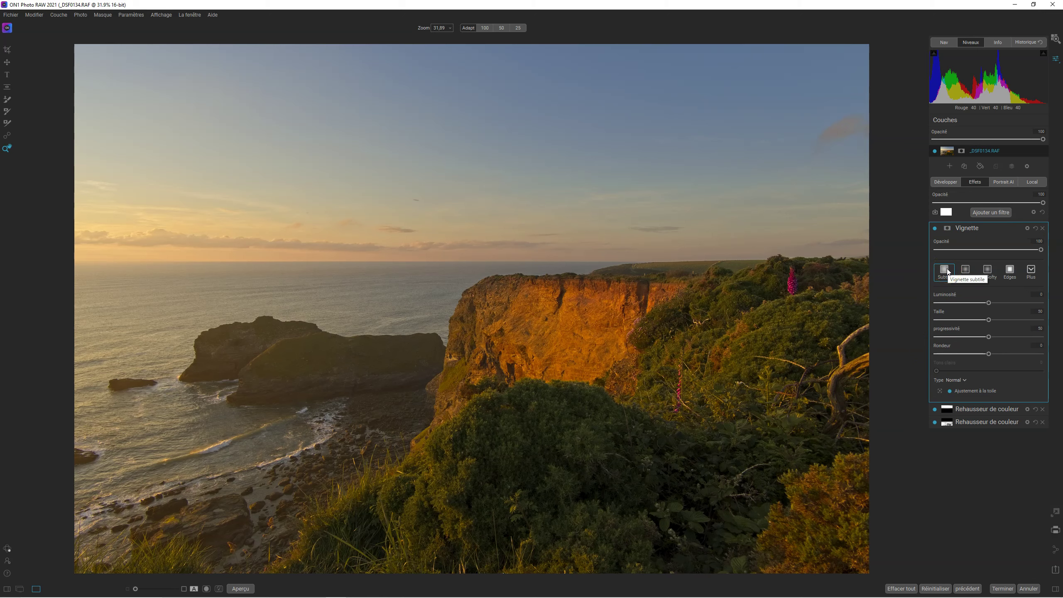
click(948, 271)
click(964, 272)
click(986, 272)
click(1007, 276)
click(987, 271)
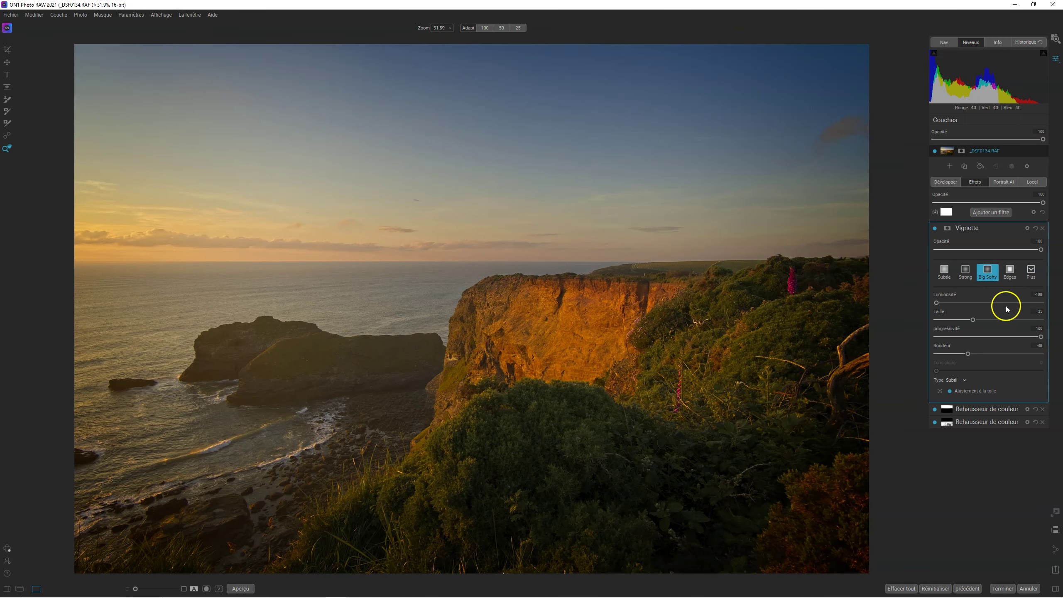
click(936, 229)
Step: Recentre the vignette near the left rock, adjust its size from about 25, and compare with the original
click(713, 394)
click(555, 383)
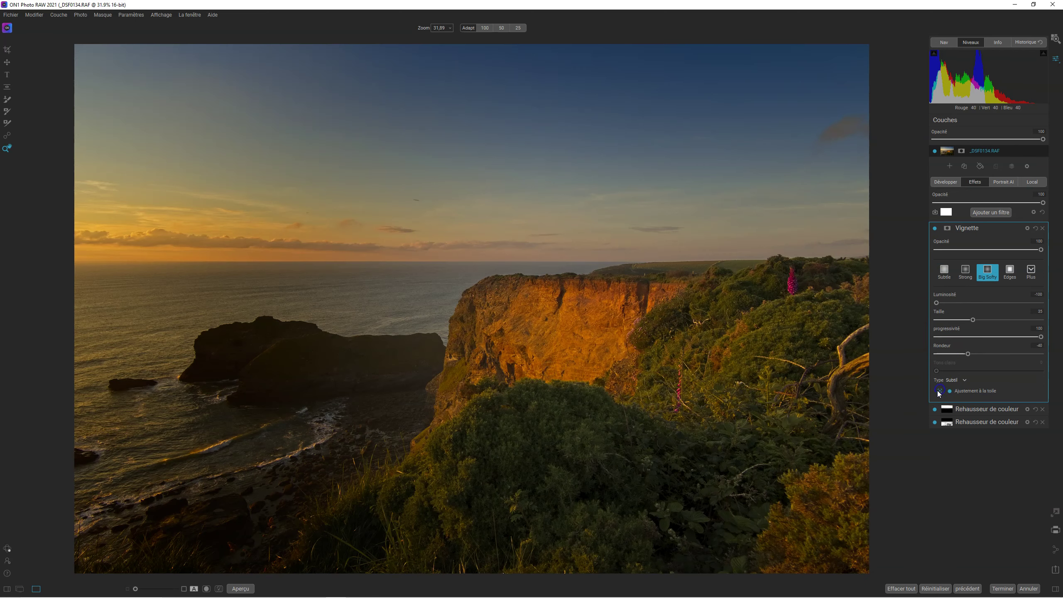
click(421, 350)
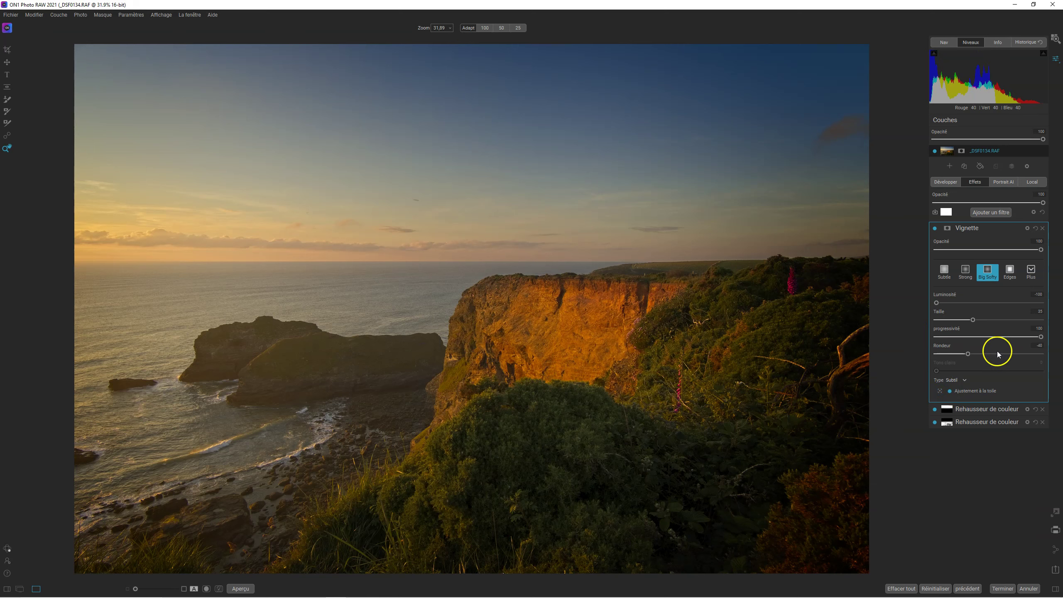
mouse_move(972, 319)
mouse_down()
mouse_move(963, 321)
mouse_move(991, 321)
mouse_up()
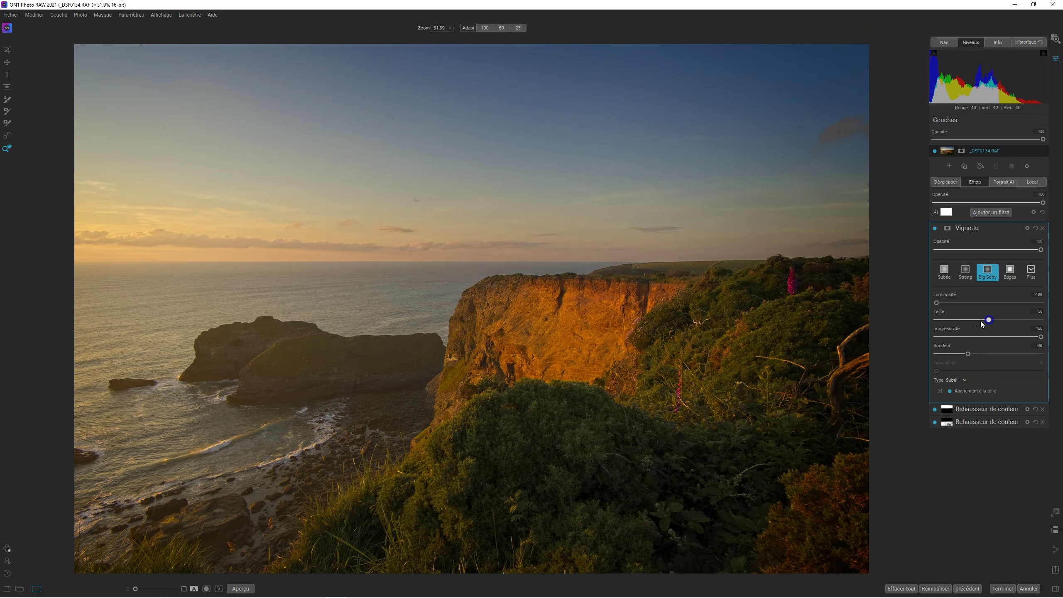
click(939, 391)
drag(693, 375, 675, 369)
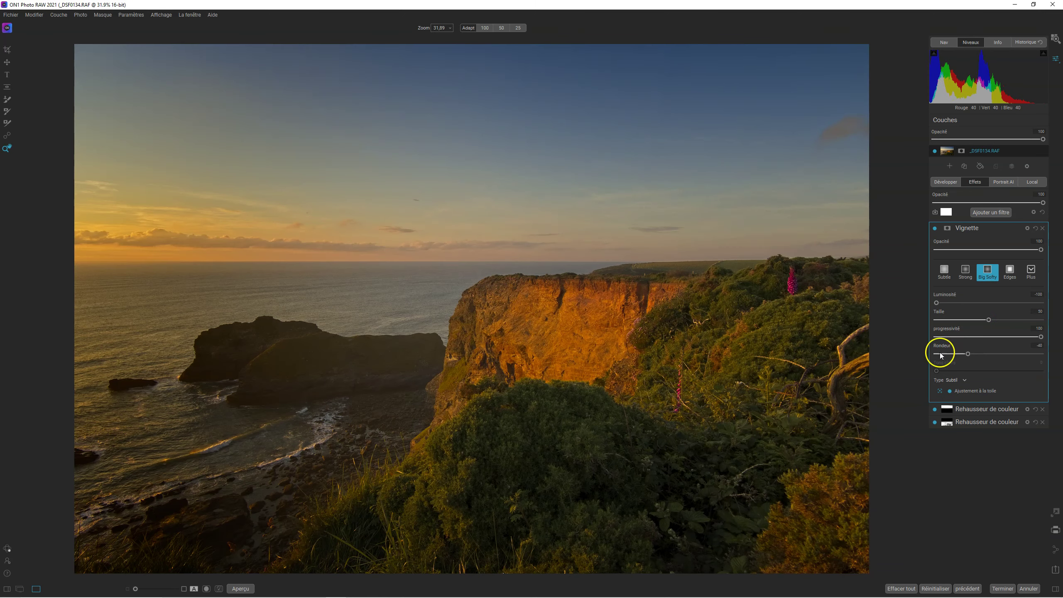
drag(980, 320, 1019, 310)
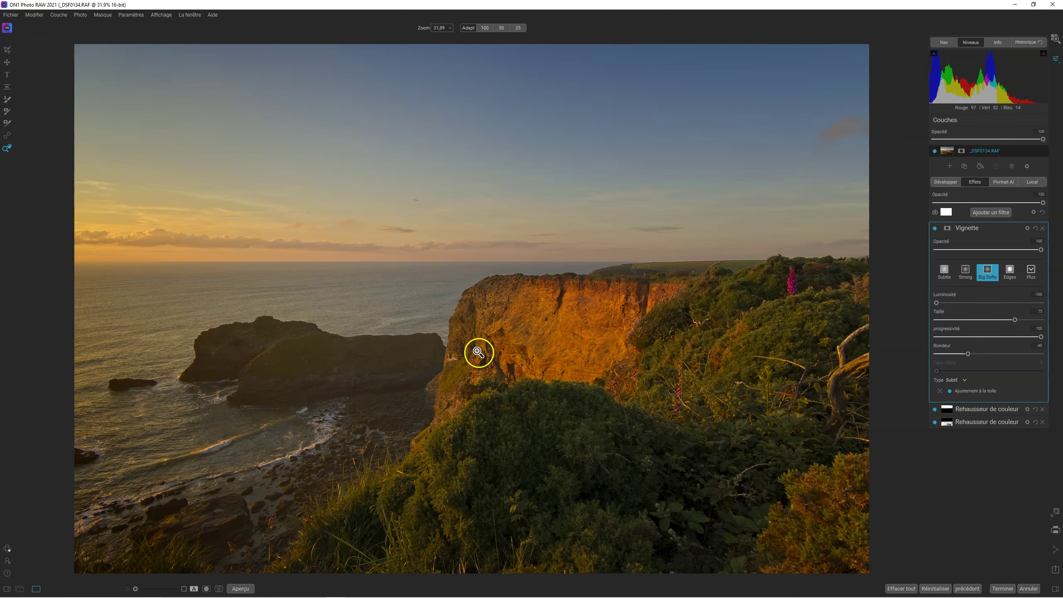
click(243, 588)
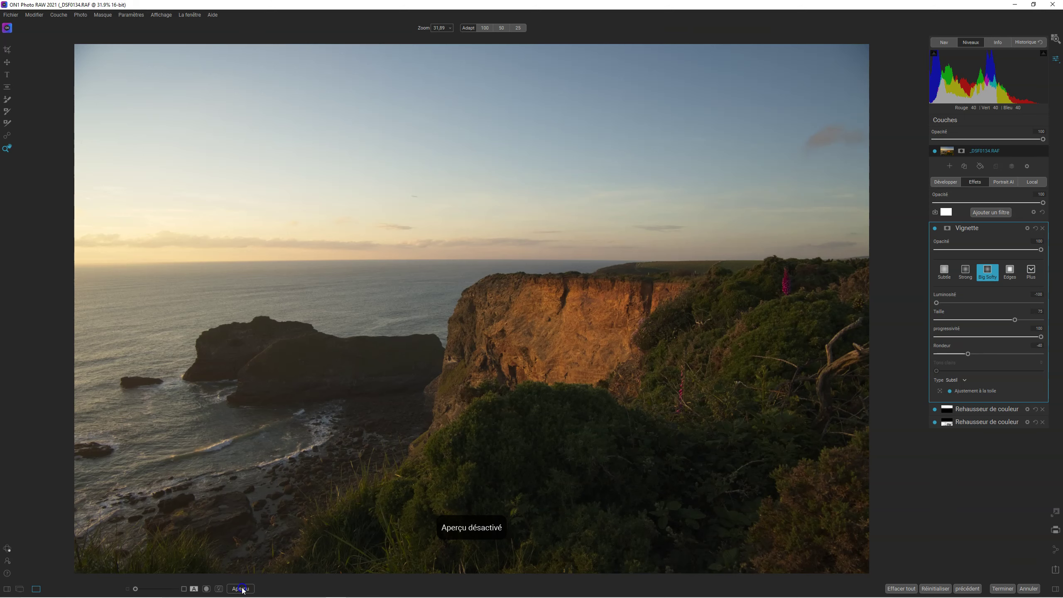
click(242, 588)
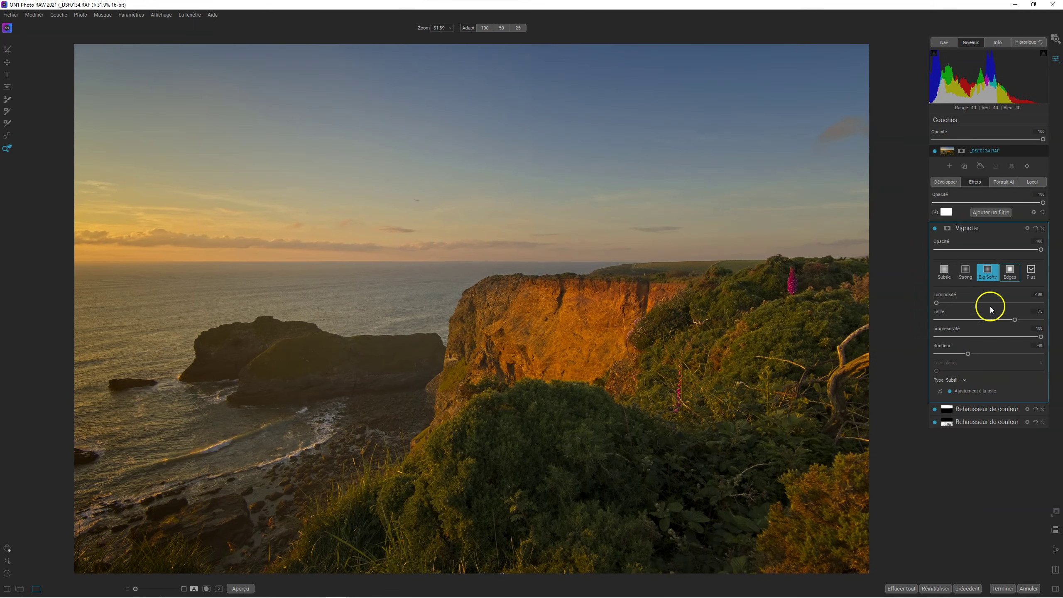
click(1033, 185)
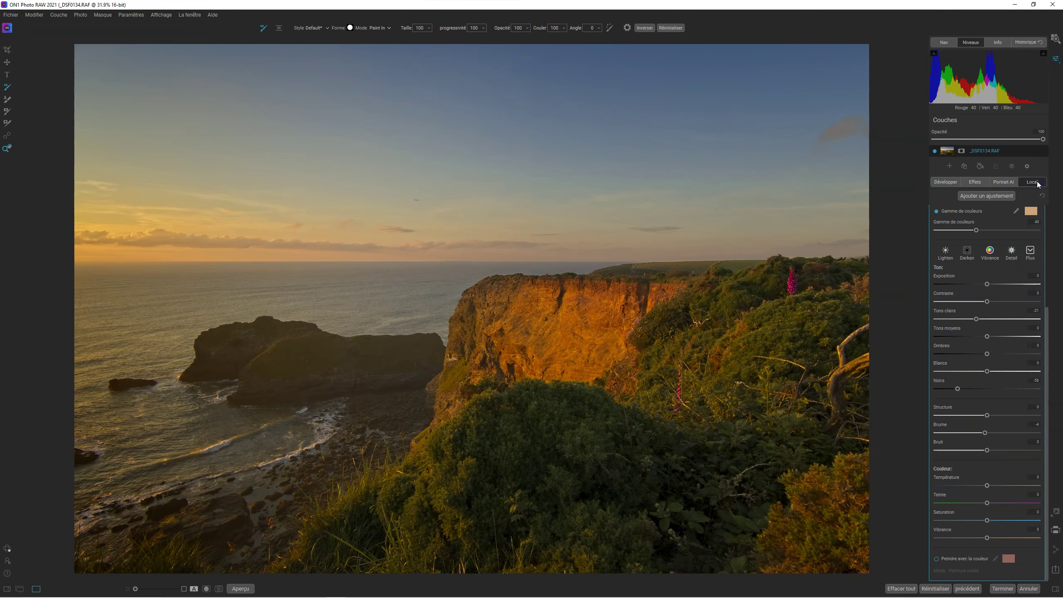
Step: Add a Darken local adjustment at brush opacity 9 and paint it over the cliff face
click(993, 197)
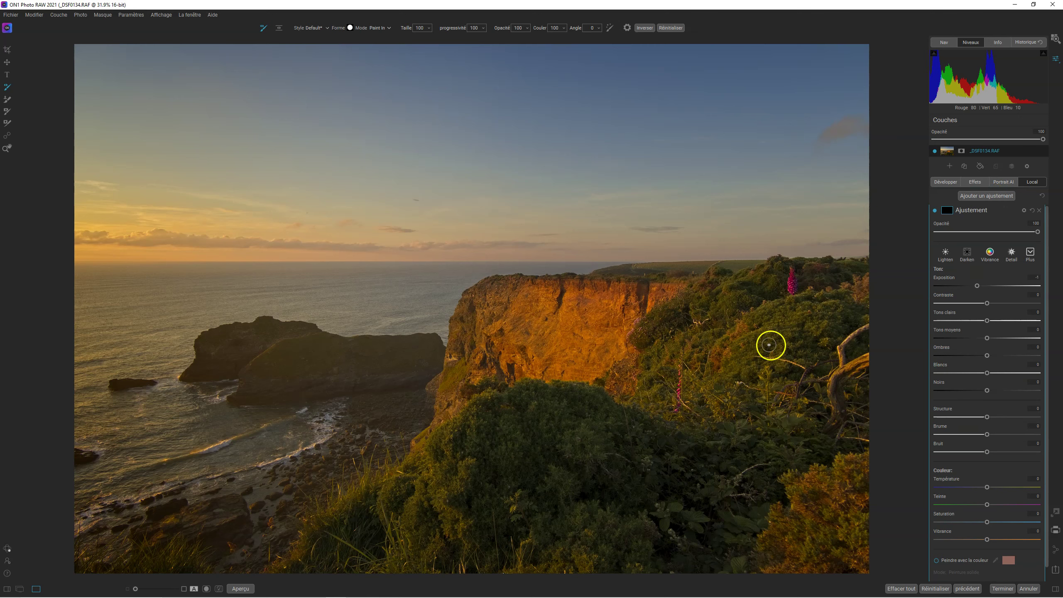
click(968, 253)
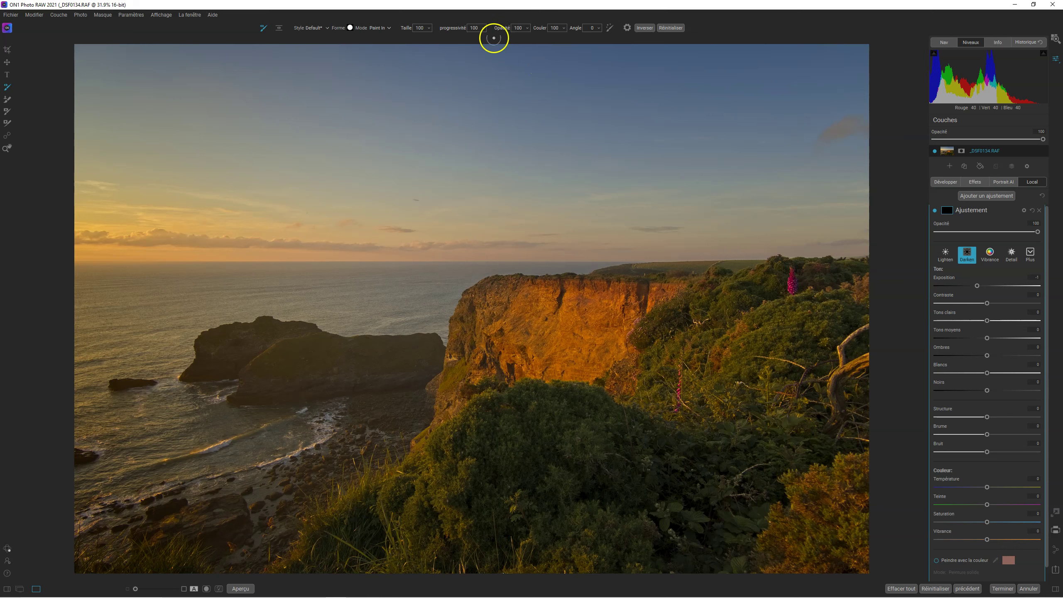
click(527, 28)
text(9)
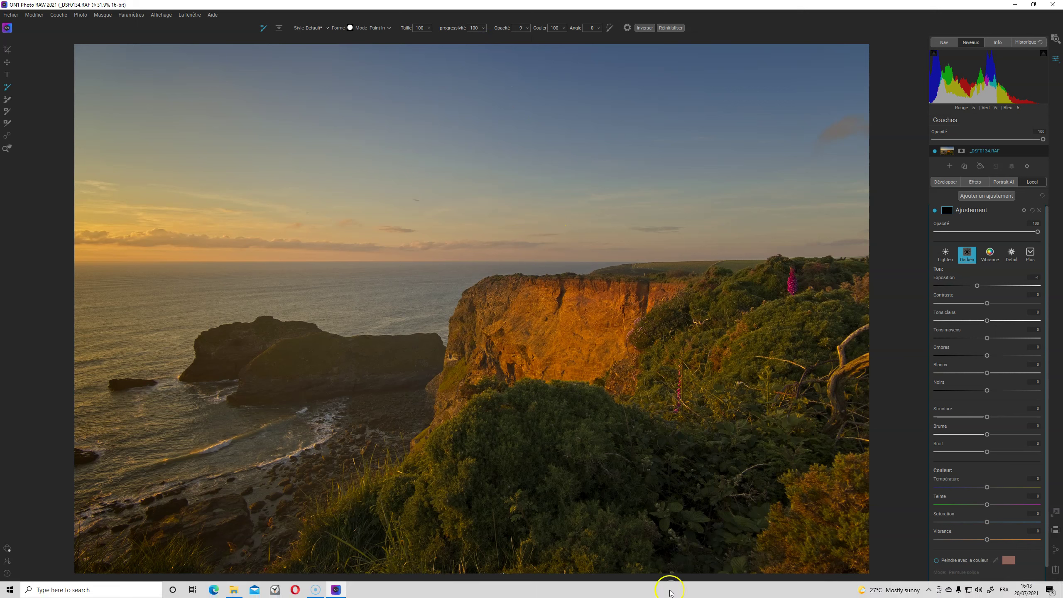
mouse_move(517, 289)
mouse_down()
mouse_move(502, 325)
mouse_move(520, 290)
mouse_up()
mouse_move(499, 332)
mouse_down()
mouse_move(506, 349)
mouse_move(530, 341)
mouse_up()
mouse_move(564, 284)
mouse_down()
mouse_move(550, 311)
mouse_move(560, 315)
mouse_up()
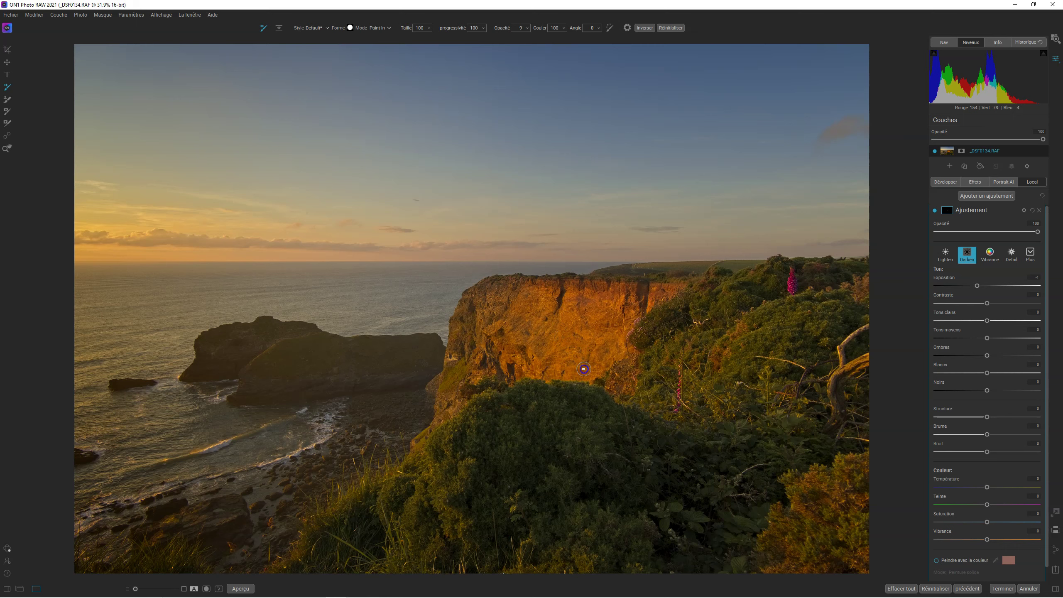
drag(584, 369, 594, 336)
drag(525, 363, 534, 367)
click(593, 376)
drag(638, 294, 643, 287)
Step: Lower the Darken adjustment's Exposure to -4.45 and brush more darkening down the cliff
drag(978, 287, 978, 288)
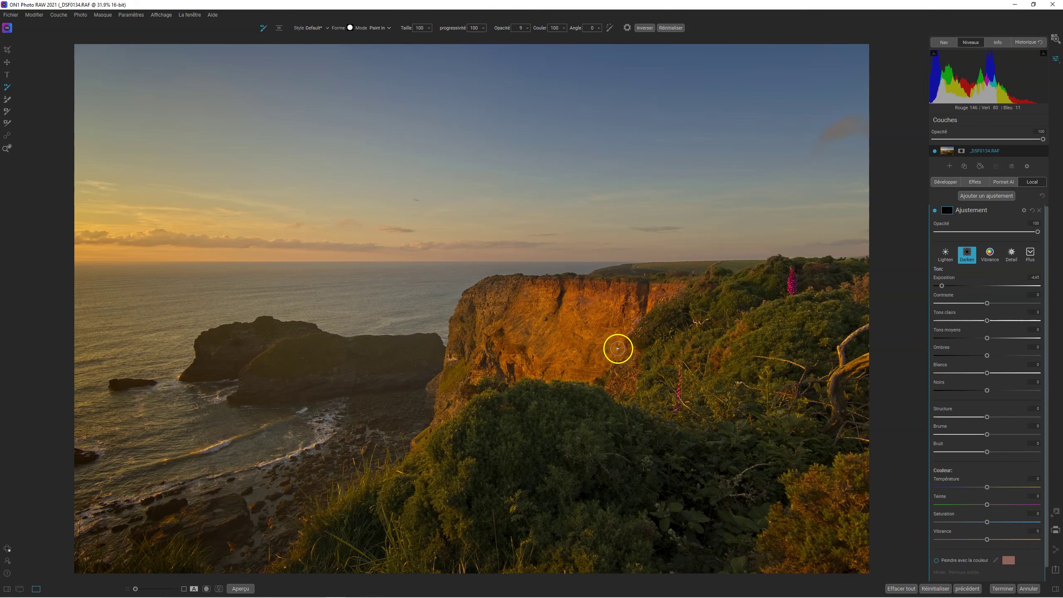
click(506, 301)
click(476, 303)
mouse_move(500, 326)
mouse_down()
mouse_move(488, 360)
mouse_move(479, 333)
mouse_move(499, 366)
mouse_up()
click(502, 337)
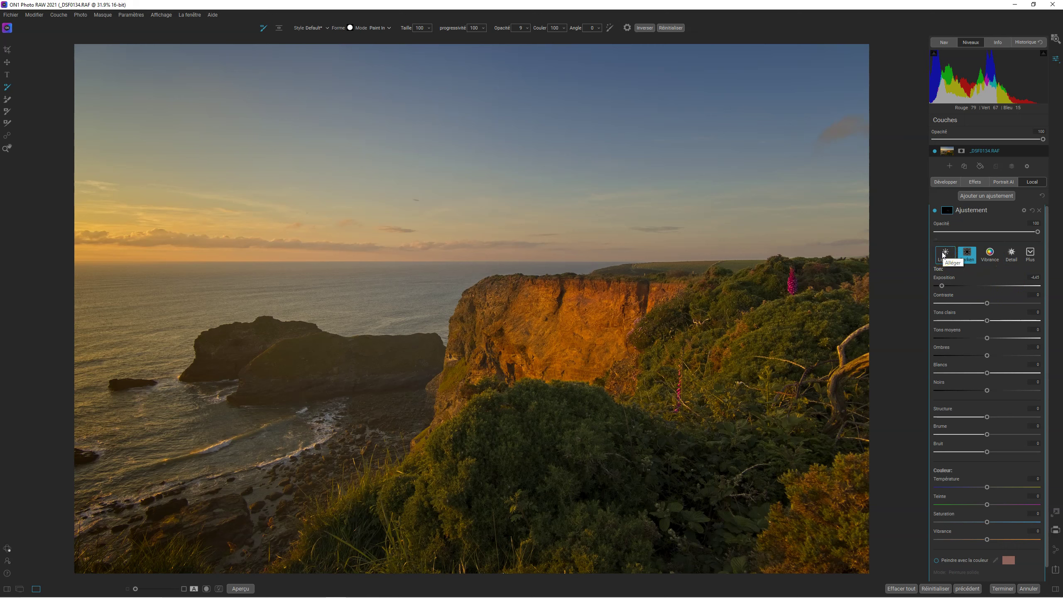
click(986, 195)
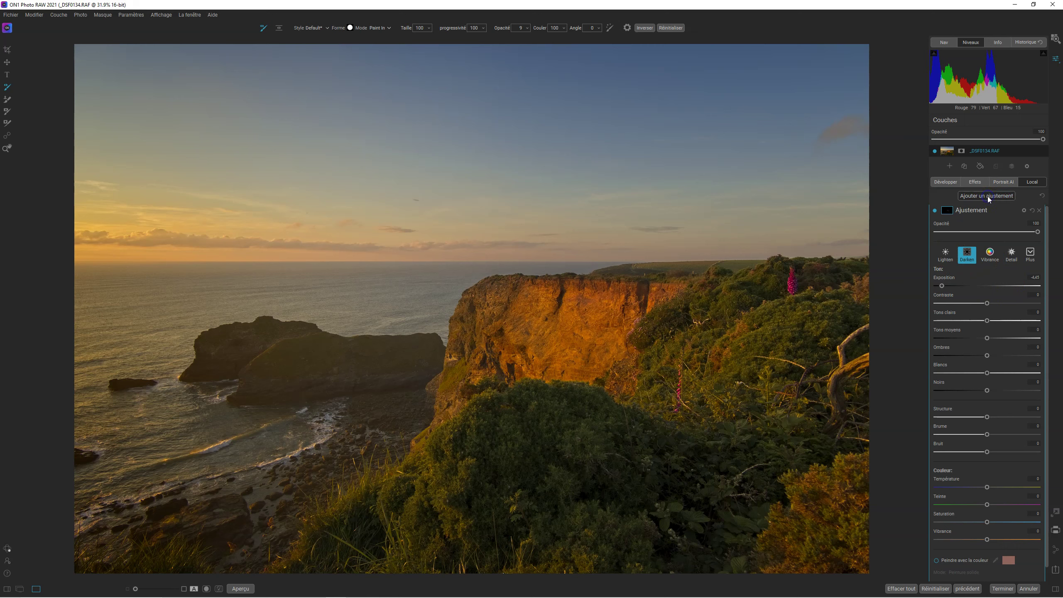
Step: Make the new local adjustment a Lighten preset and paint it across the sunlit cliff face
click(946, 254)
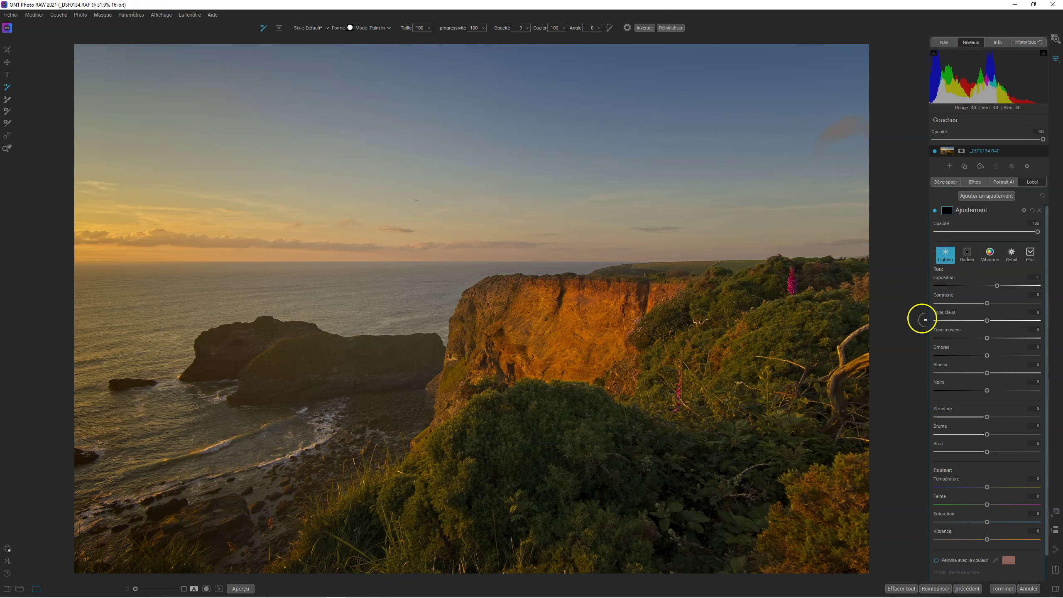
click(997, 287)
mouse_move(539, 294)
mouse_down()
mouse_move(526, 323)
mouse_move(571, 314)
mouse_up()
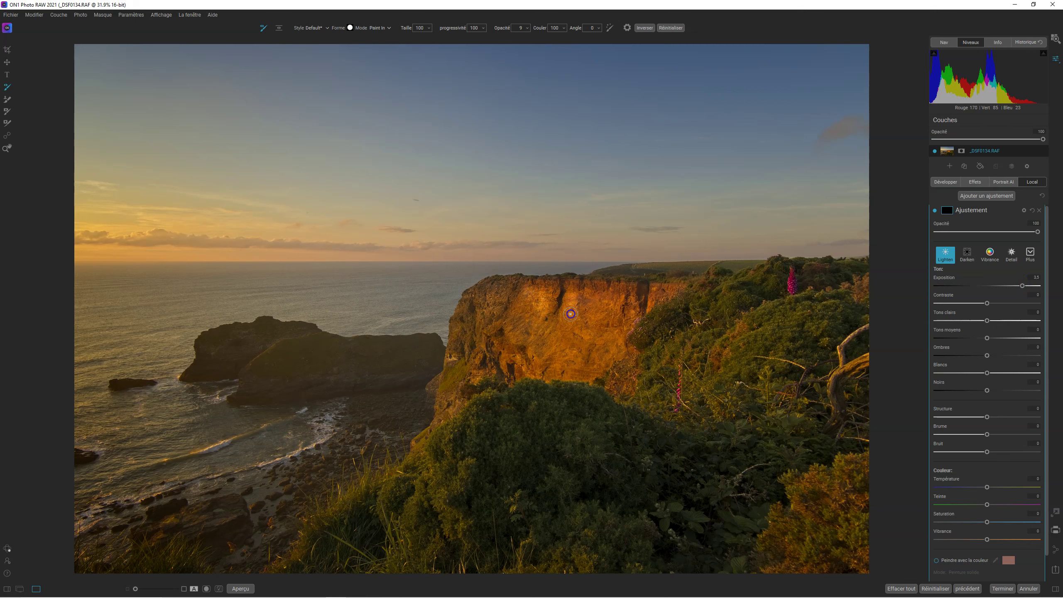
mouse_move(570, 314)
mouse_down()
mouse_move(595, 350)
mouse_move(546, 337)
mouse_move(590, 362)
mouse_move(546, 349)
mouse_up()
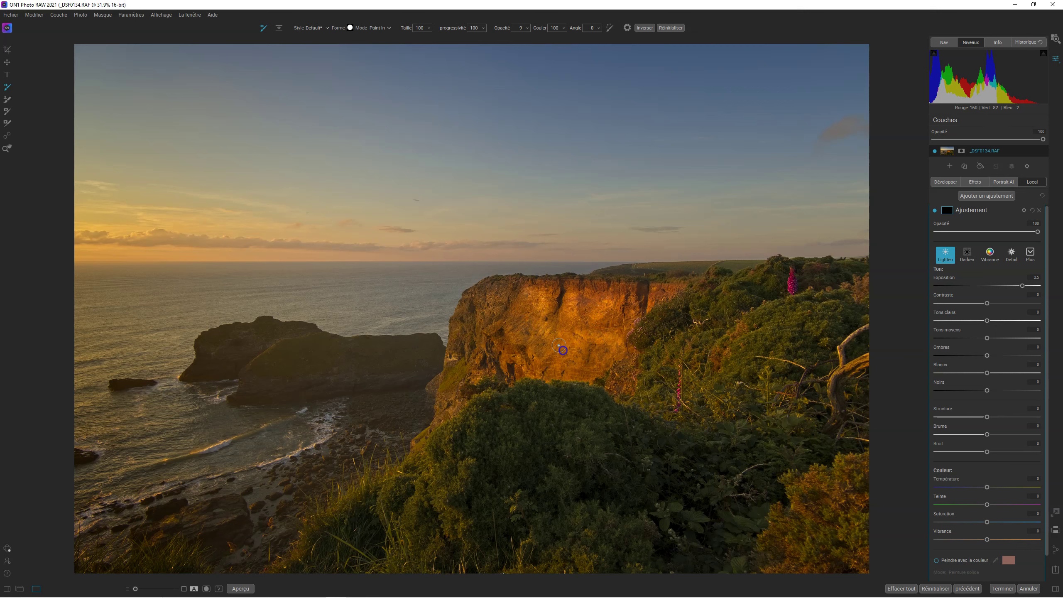
mouse_move(568, 380)
mouse_down()
mouse_move(575, 353)
mouse_move(572, 370)
mouse_up()
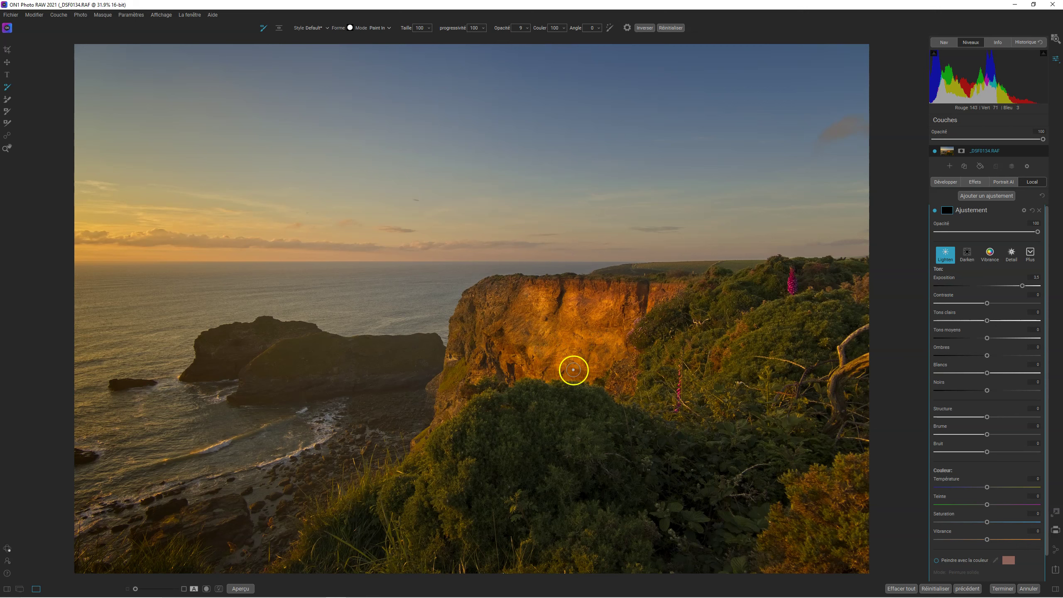
click(517, 333)
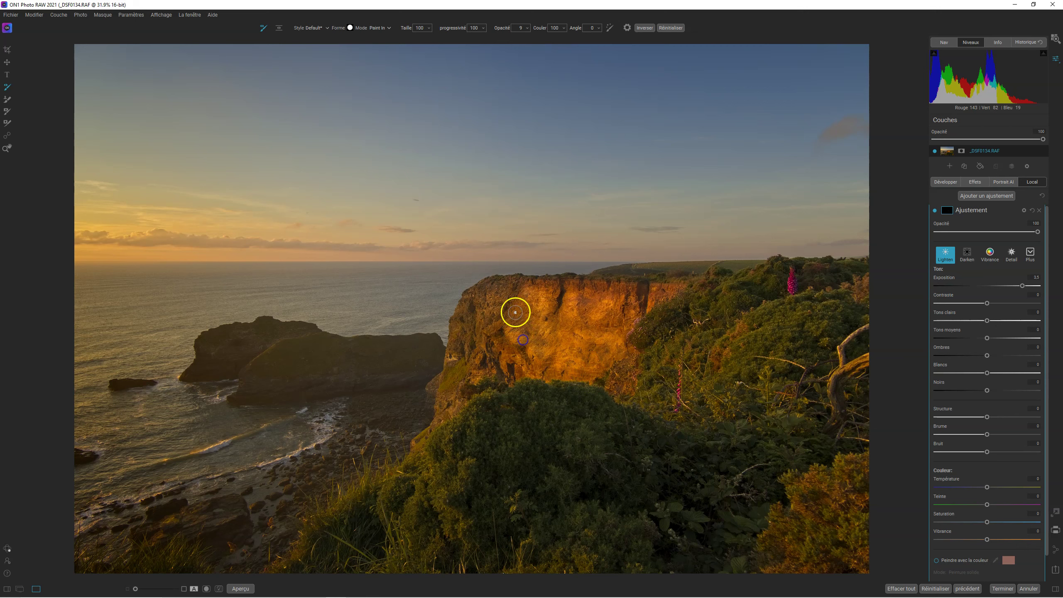
Step: Set the Lighten Exposure to about 3.1, toggle it to compare, and paint more over the cliff
drag(1022, 286, 1010, 287)
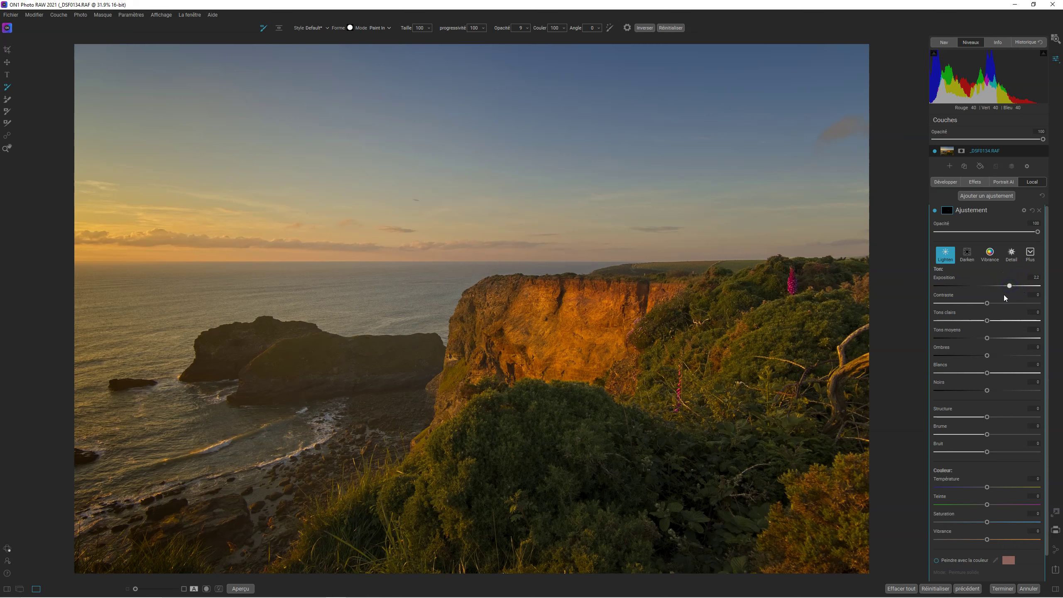
click(935, 211)
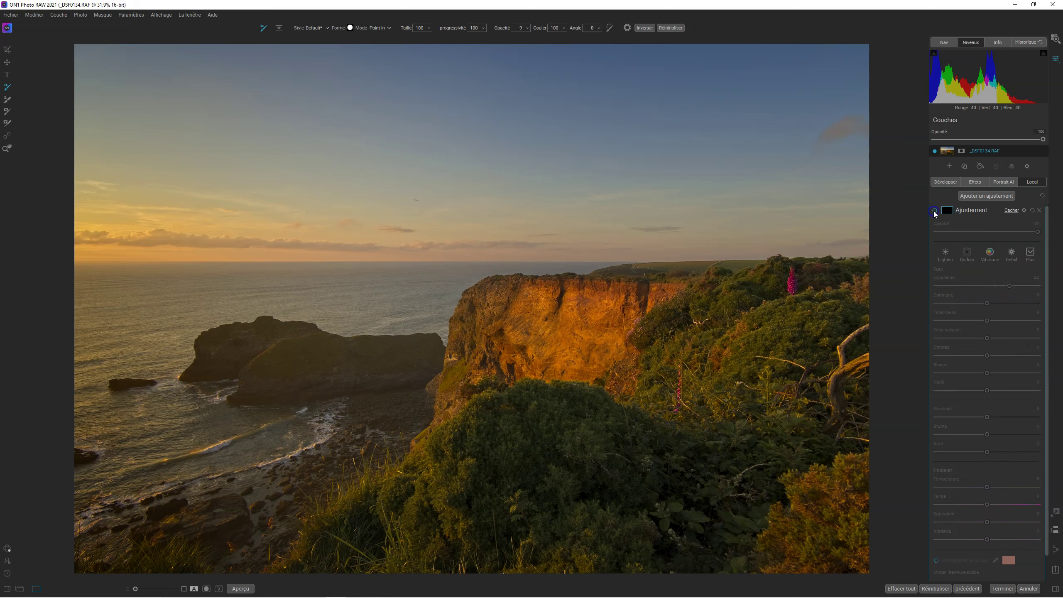
click(934, 211)
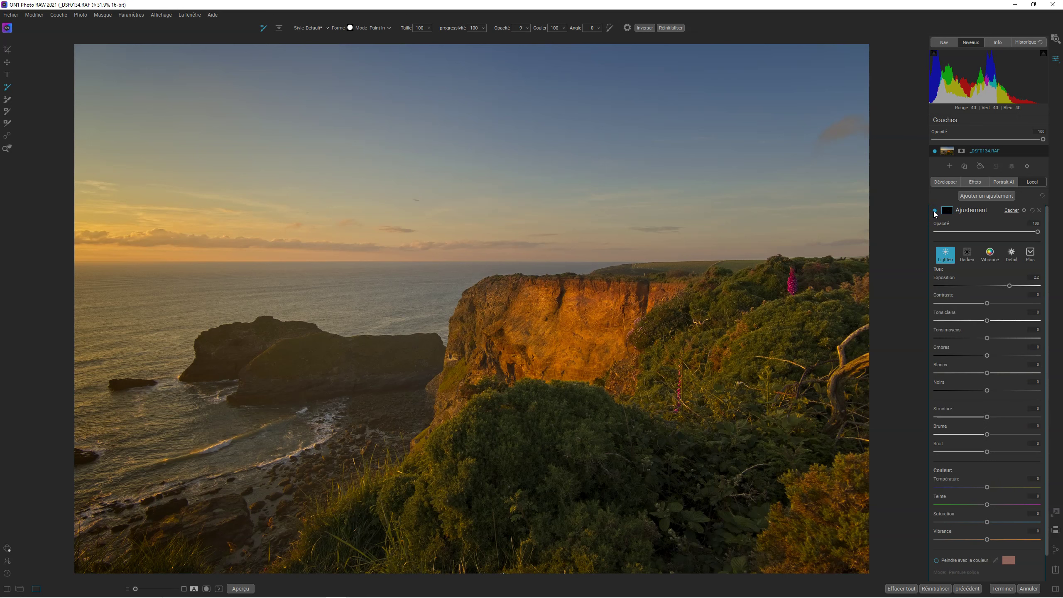
click(935, 211)
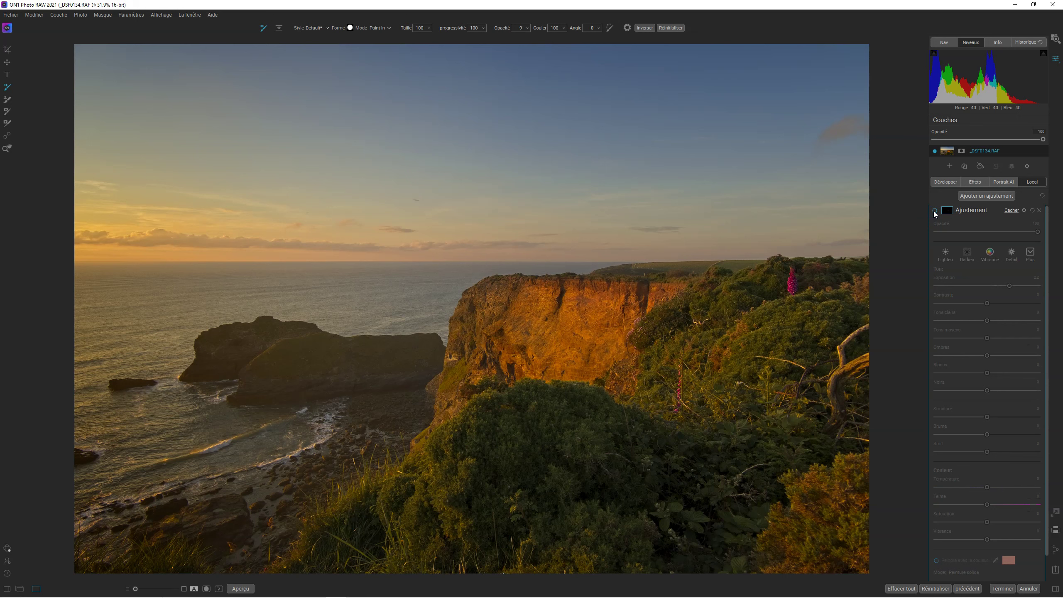
click(934, 211)
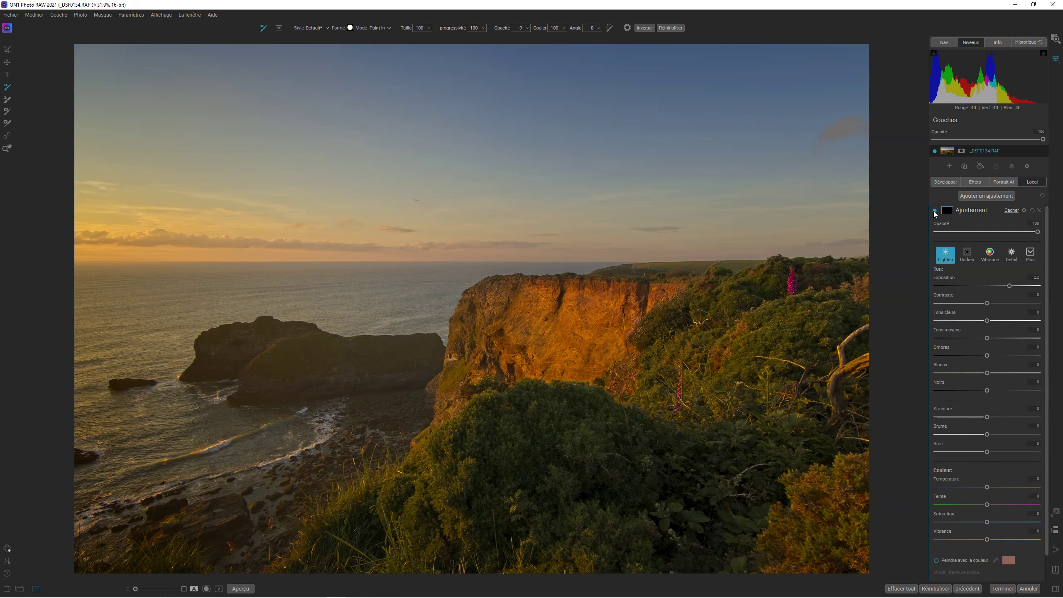
mouse_move(712, 340)
mouse_down()
mouse_move(607, 391)
mouse_move(627, 296)
mouse_up()
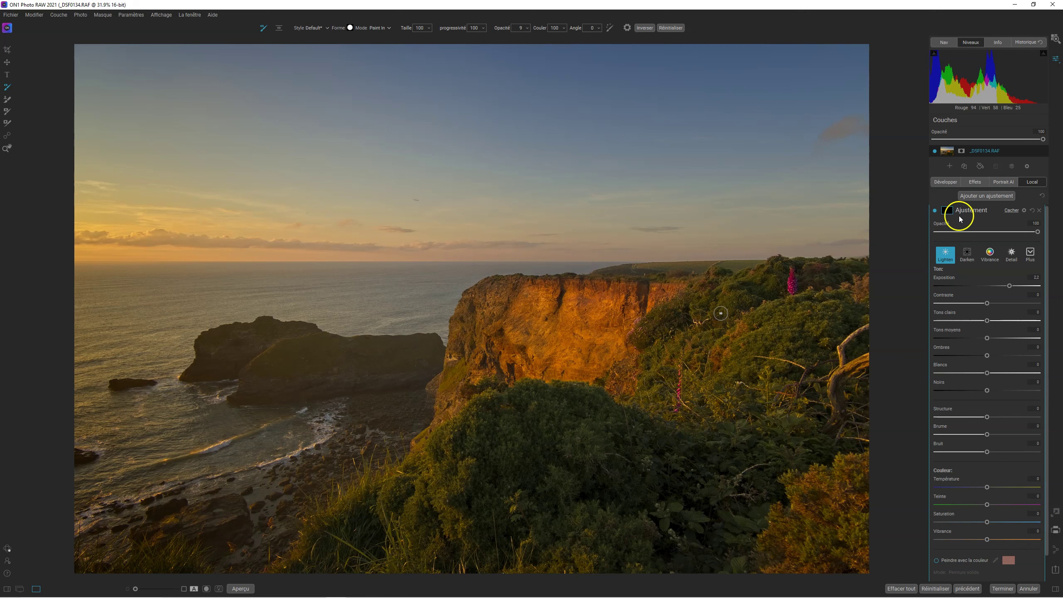
drag(960, 218, 980, 210)
click(979, 210)
click(934, 211)
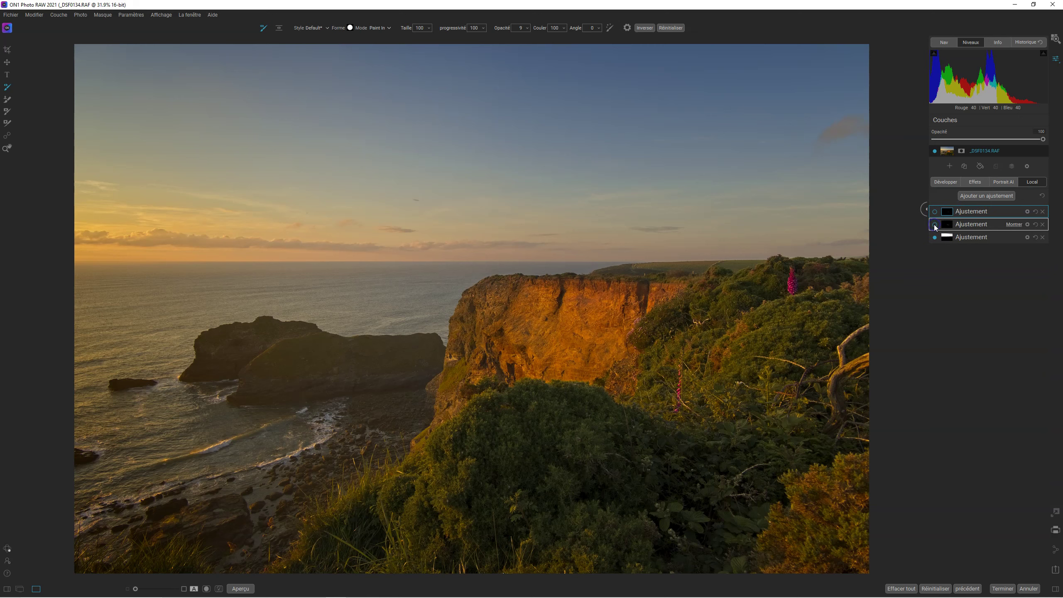
Step: Toggle the second and top adjustments off and on, leaving all three local adjustments active
click(935, 225)
click(935, 225)
click(935, 212)
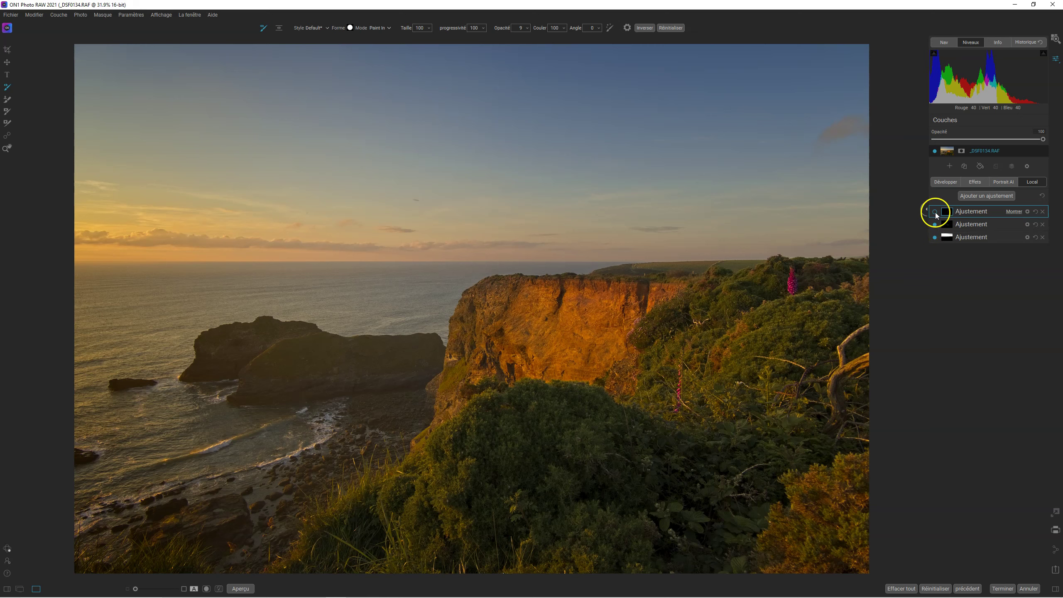
click(926, 213)
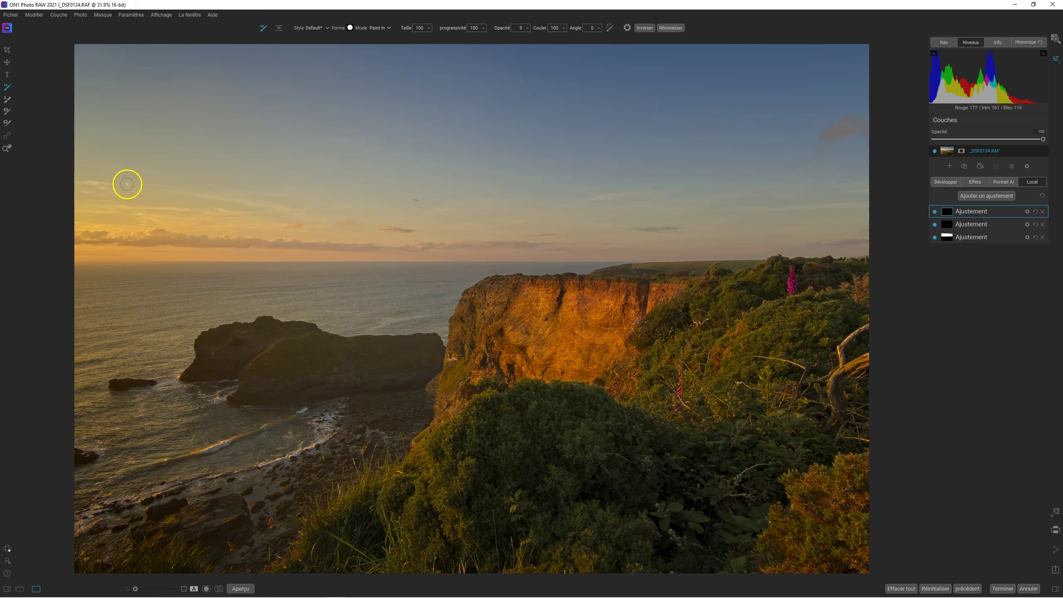
click(8, 136)
Step: Heal a small sky spot, compare the edit twice against the original, then clear the healing markers
click(414, 202)
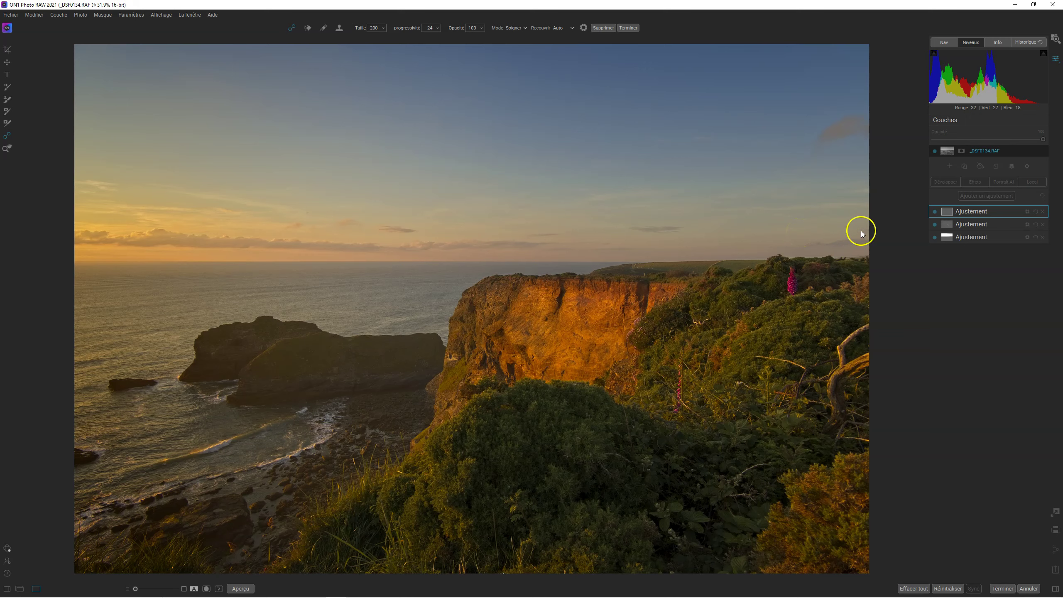
click(247, 589)
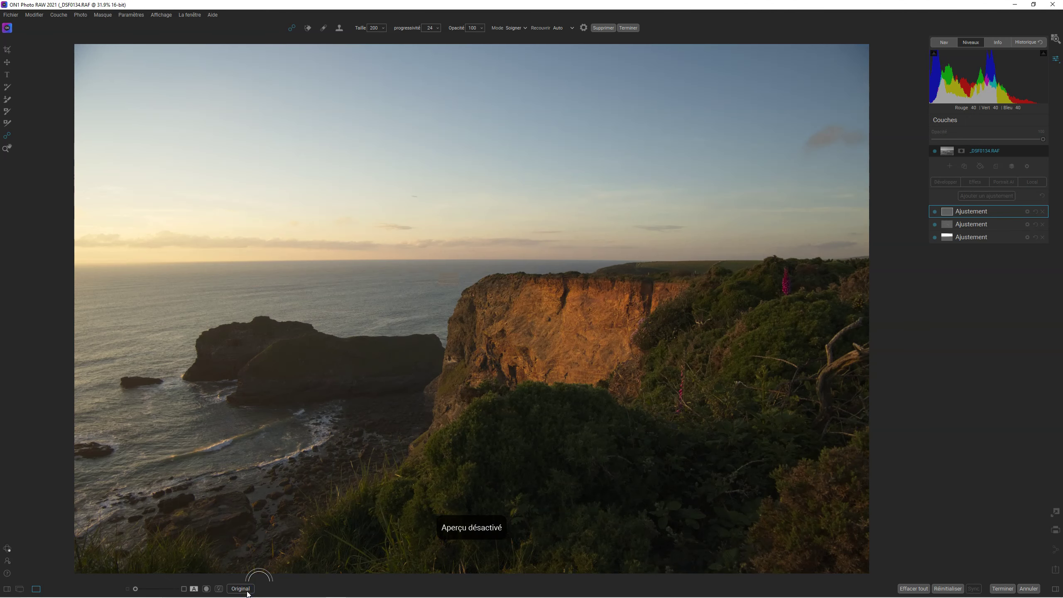
click(241, 589)
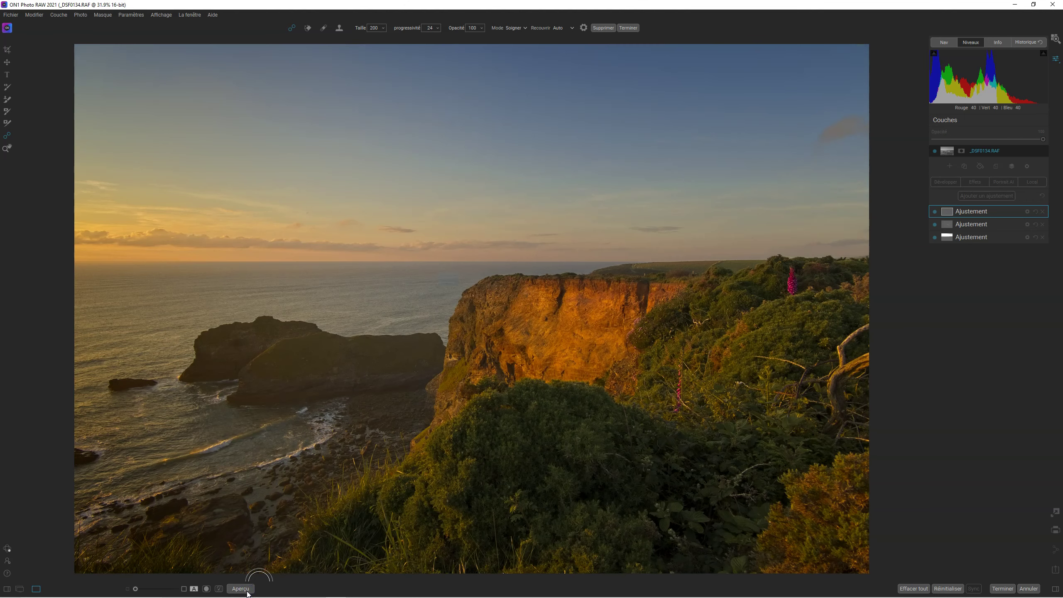
click(241, 589)
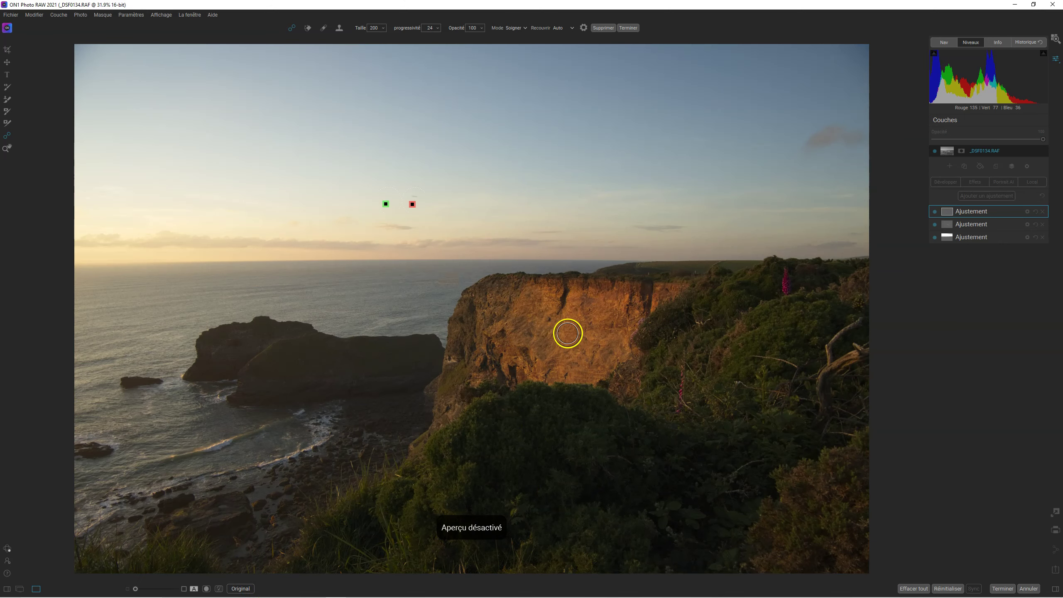
click(247, 589)
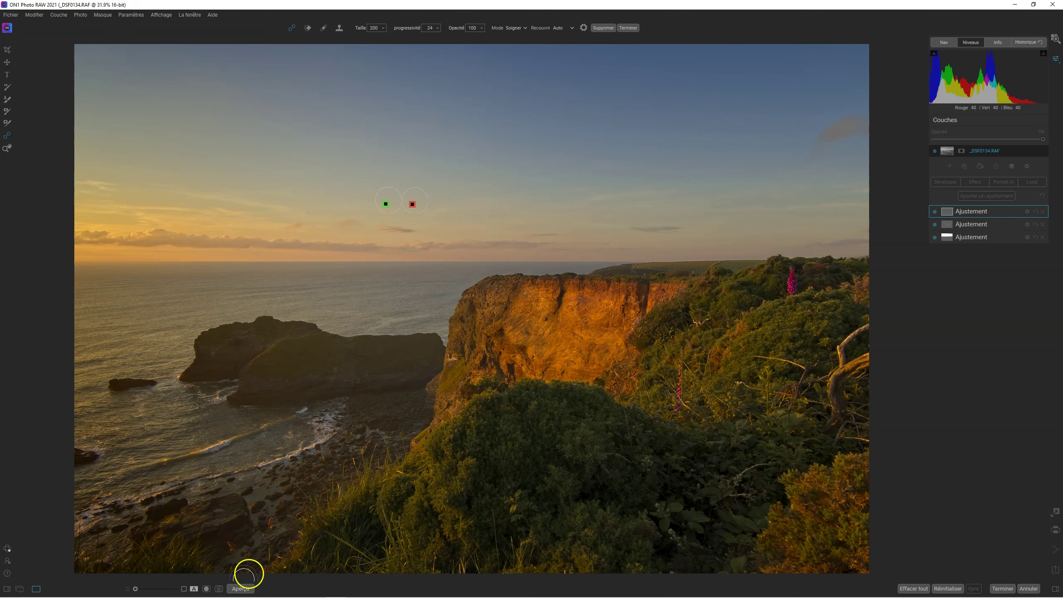
click(929, 391)
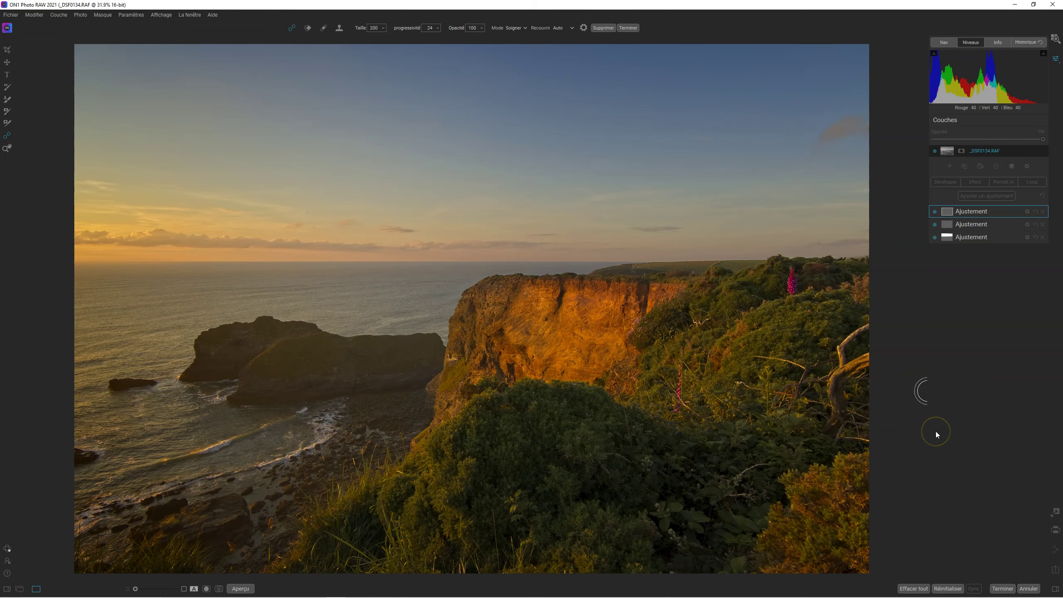